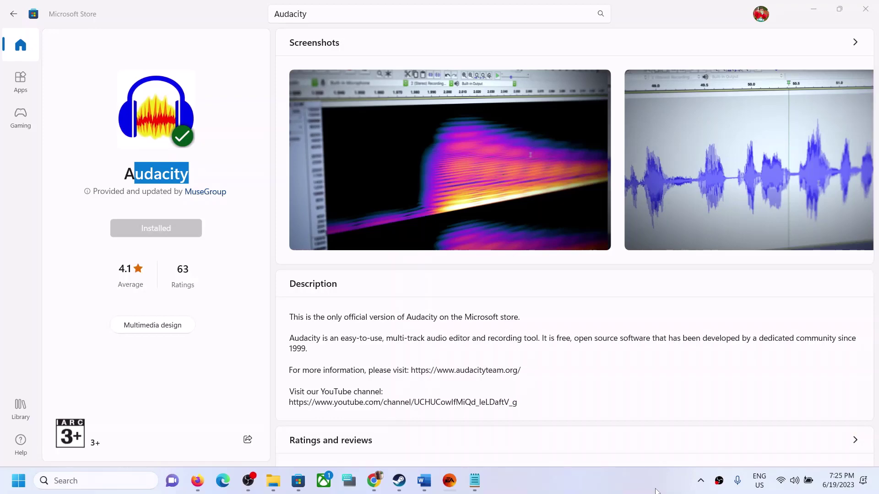
click(94, 173)
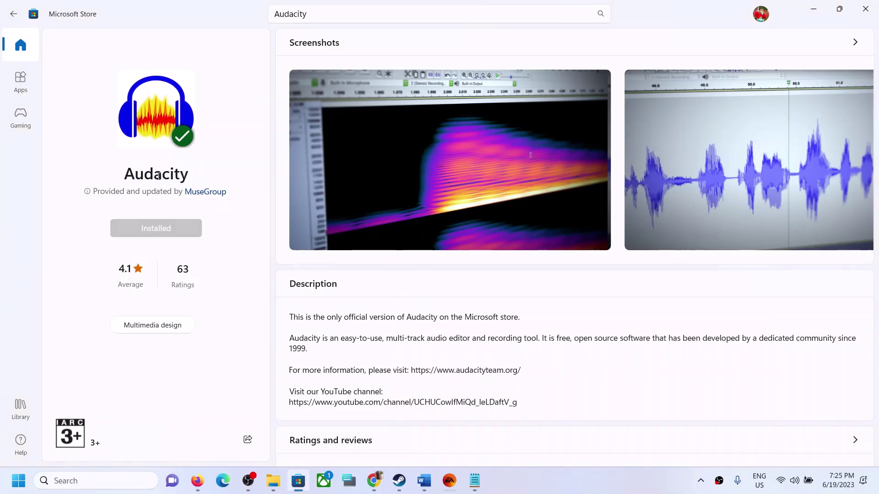
drag(130, 174, 186, 174)
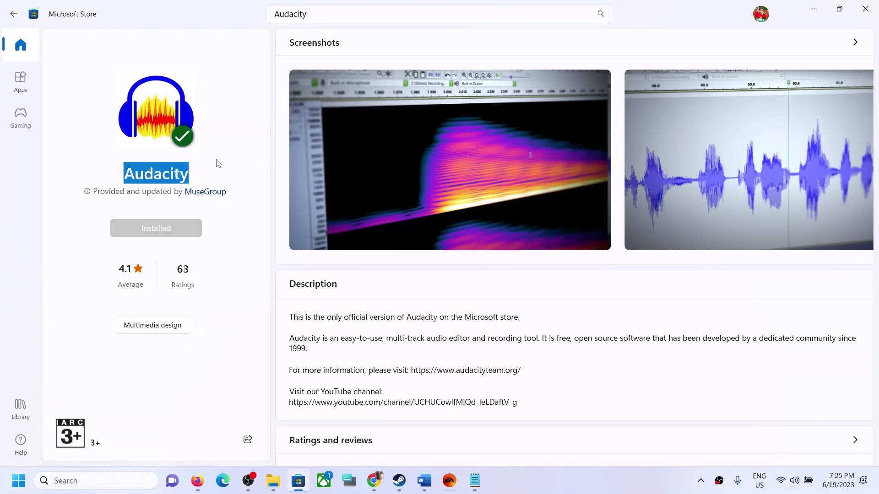
click(582, 490)
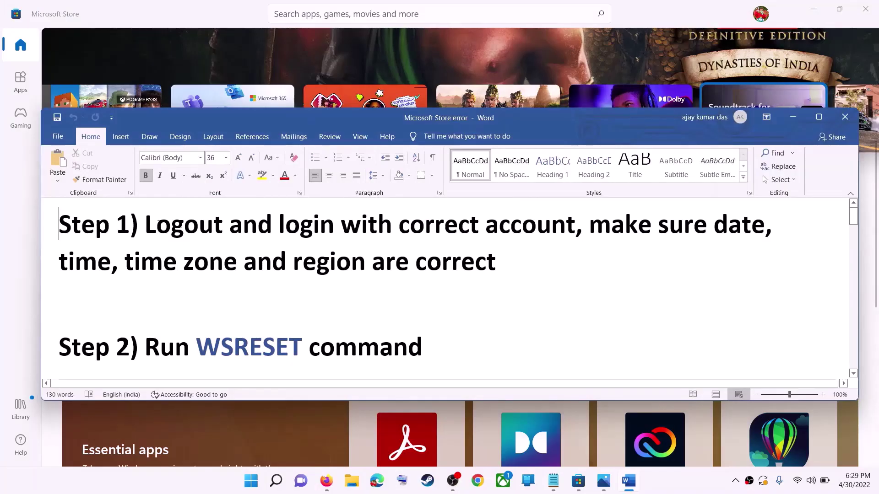
Sign out of Microsoft Store and sign back in with the first listed Microsoft account.
drag(145, 225, 575, 226)
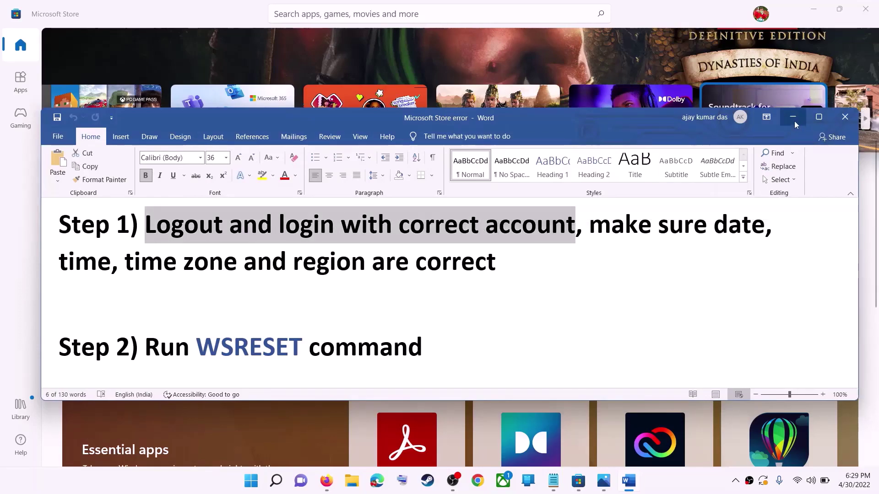
click(794, 121)
scroll(643, 280, up, 5)
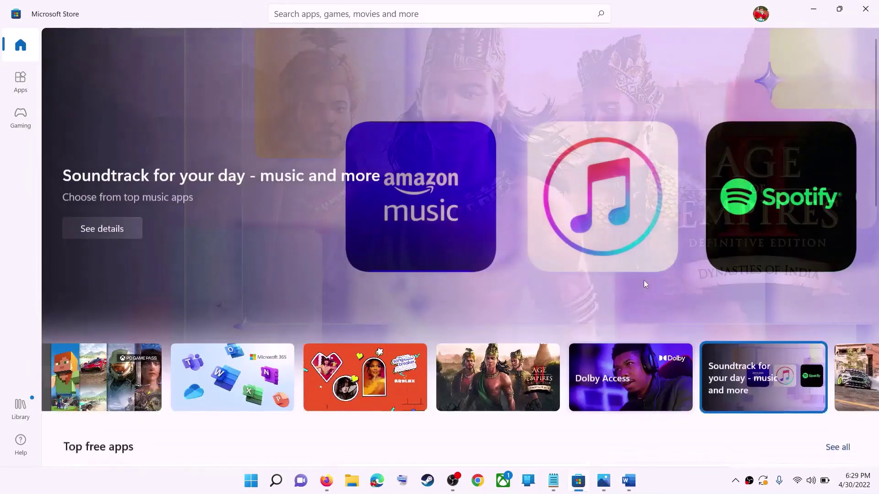
scroll(643, 280, down, 1)
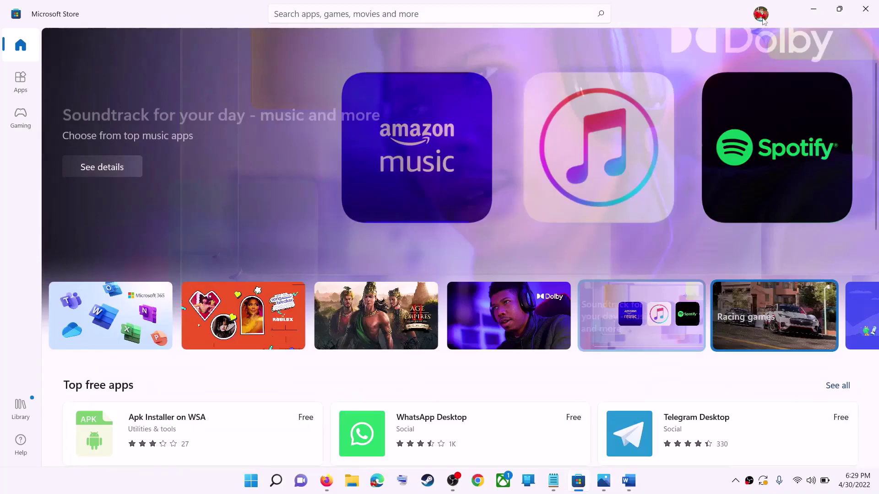
click(761, 16)
click(627, 67)
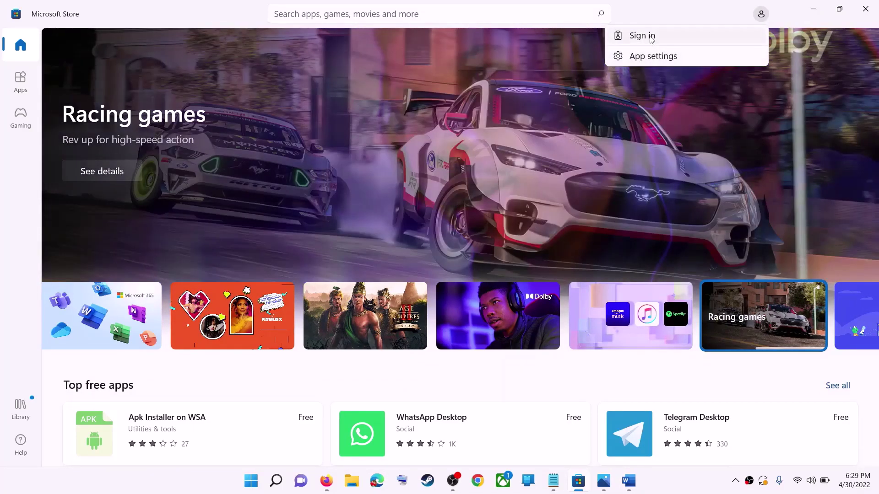
click(642, 36)
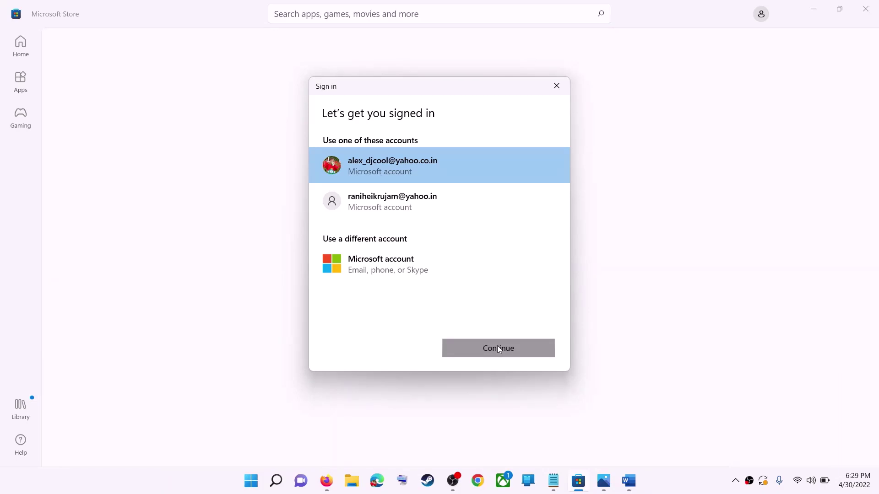
click(498, 348)
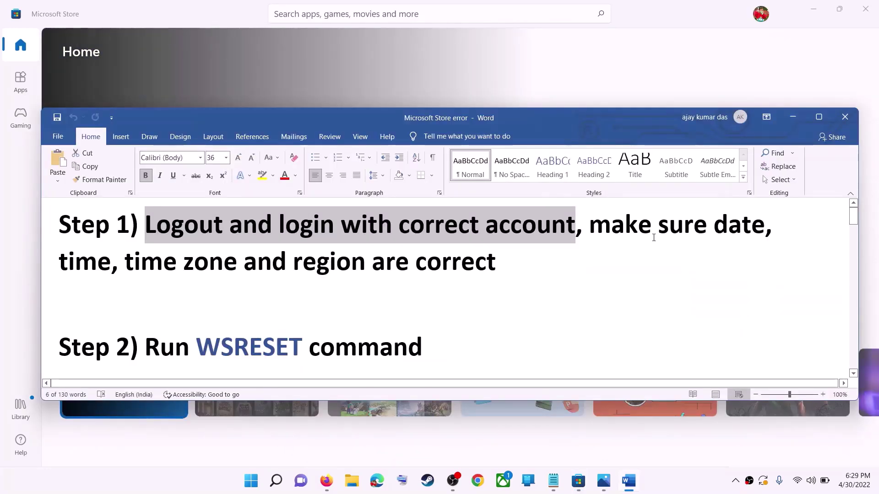
Review the Windows date and time settings and choose (UTC+05:30) Chennai, Kolkata, Mumbai, New Delhi as the time zone.
drag(654, 237, 445, 254)
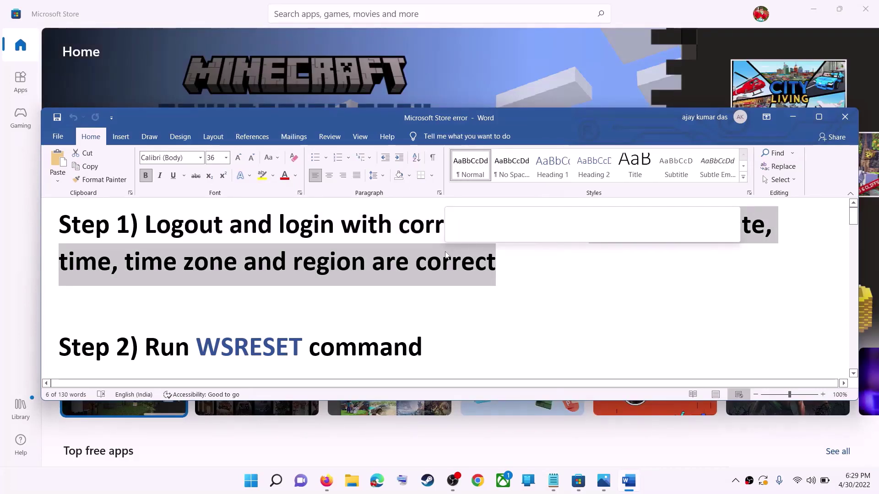
right_click(854, 481)
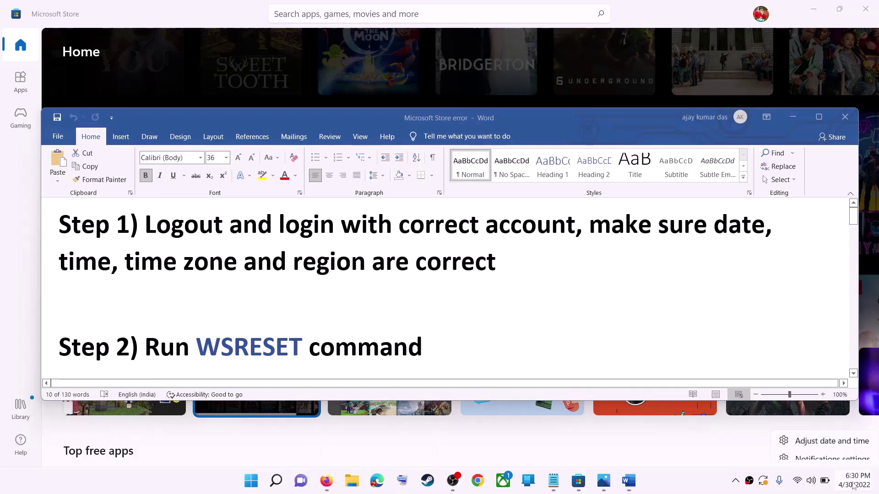
click(831, 431)
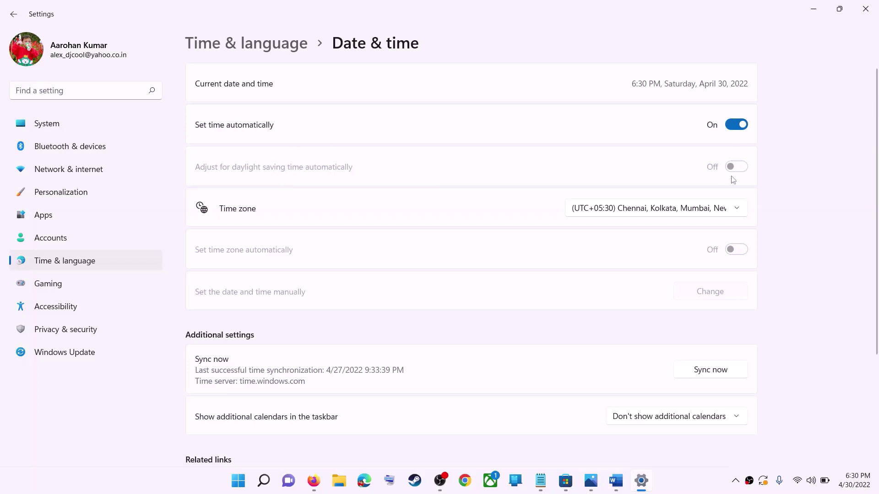
click(646, 215)
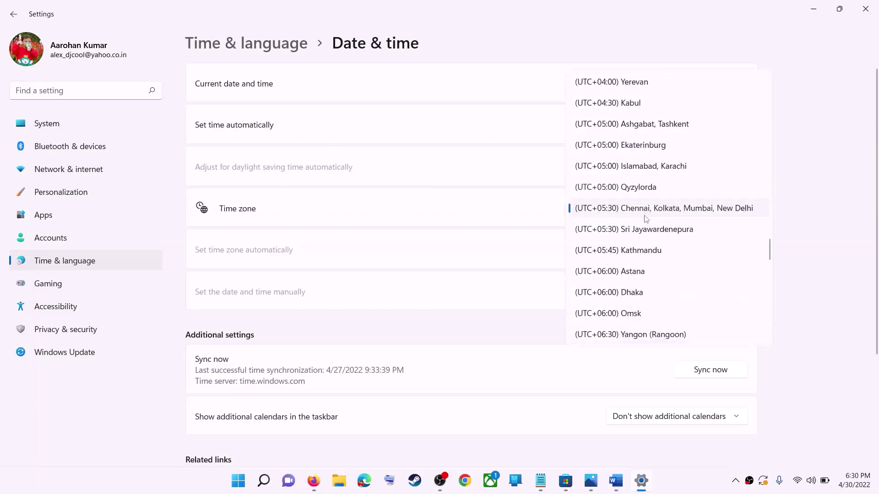
click(671, 210)
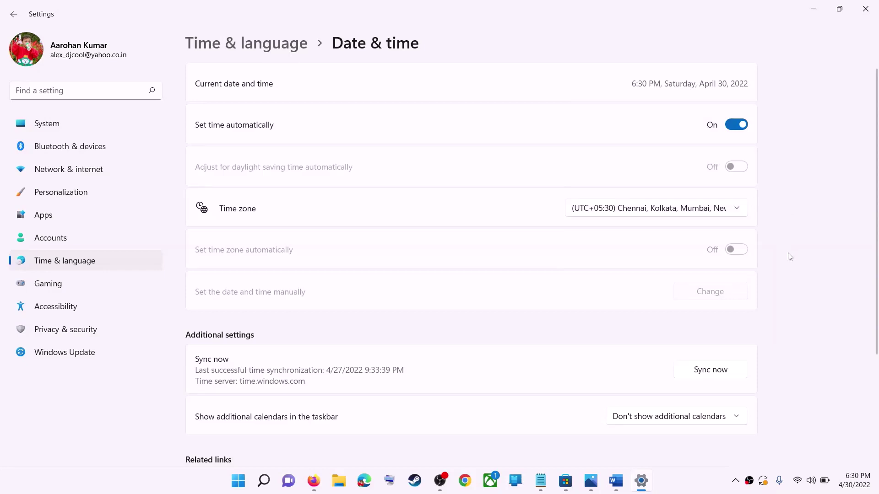
scroll(788, 255, down, 3)
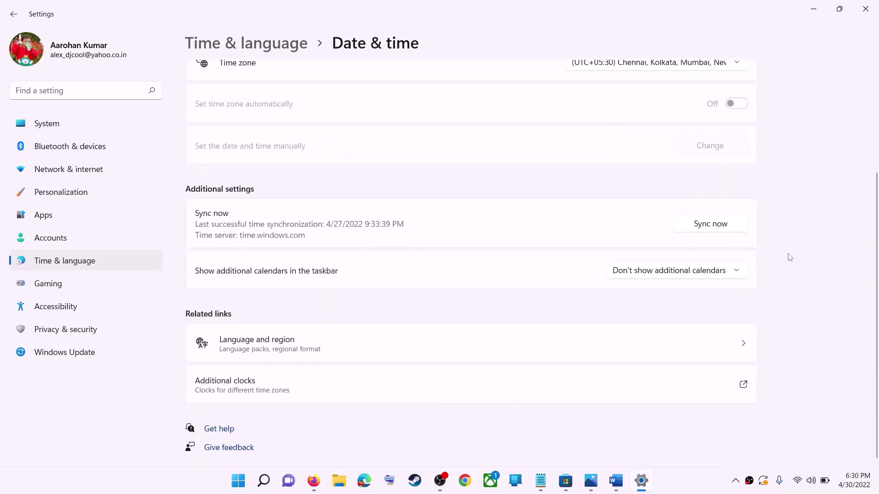
scroll(655, 305, up, 3)
scroll(408, 268, down, 3)
scroll(381, 267, up, 3)
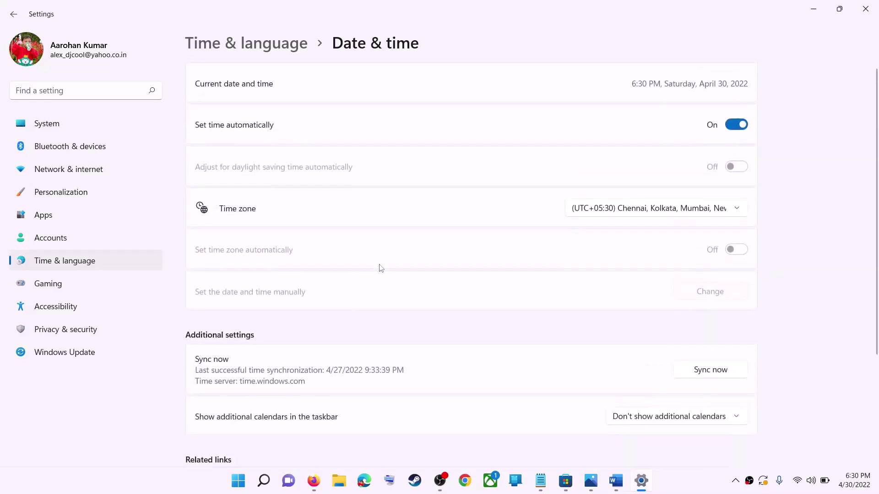
Check the country or region in the language and region settings, leaving it as it is, and close Settings.
click(60, 267)
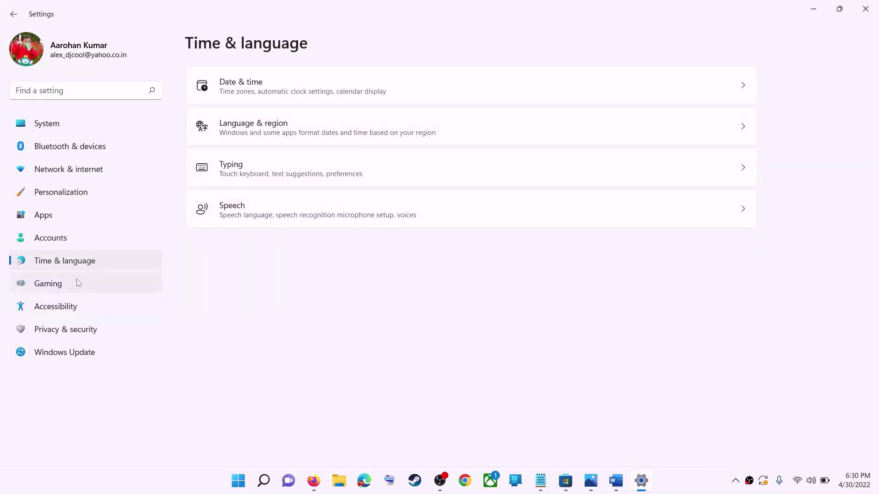
click(661, 135)
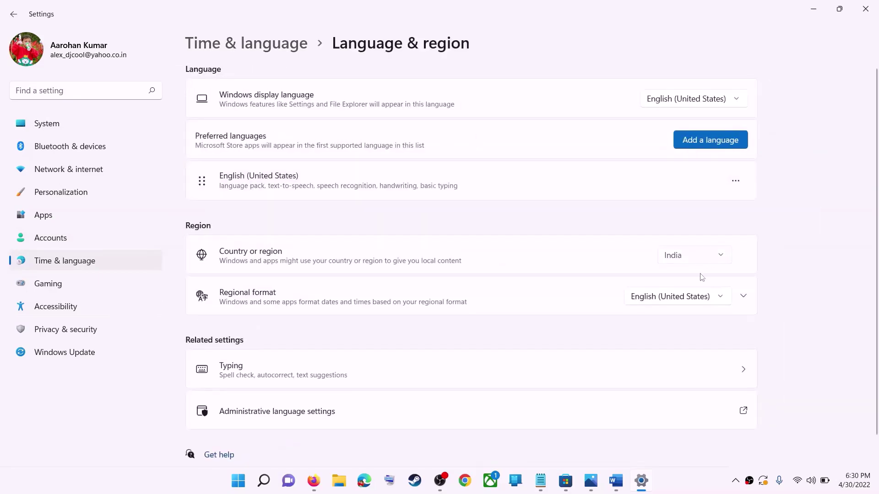
click(686, 255)
click(857, 261)
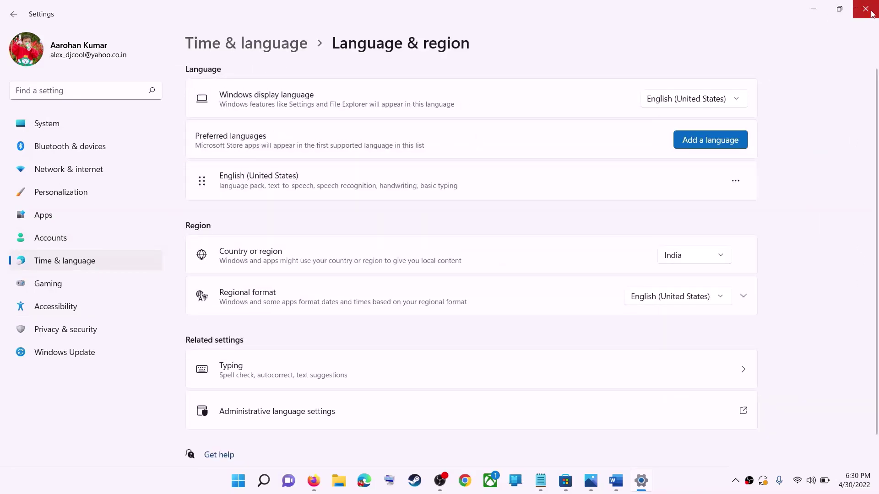
click(864, 9)
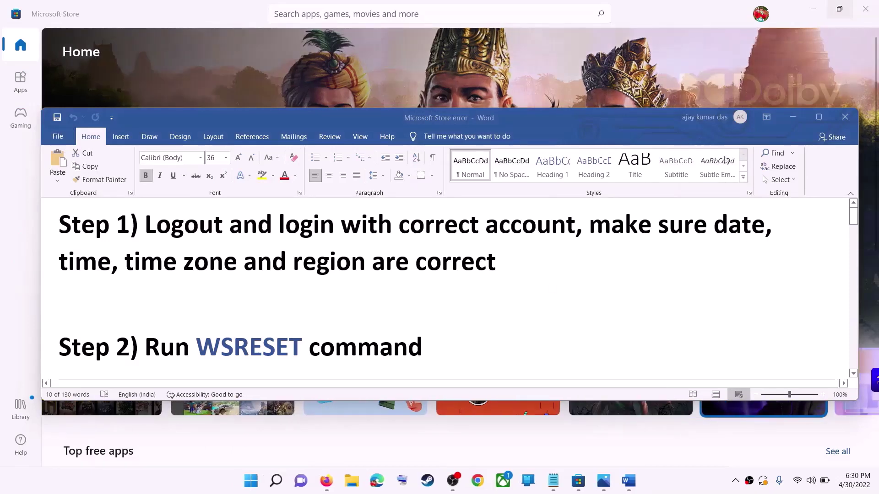
Copy WSRESET from the Word document, run it as a Windows command and maximize the reopened Microsoft Store.
scroll(302, 317, down, 1)
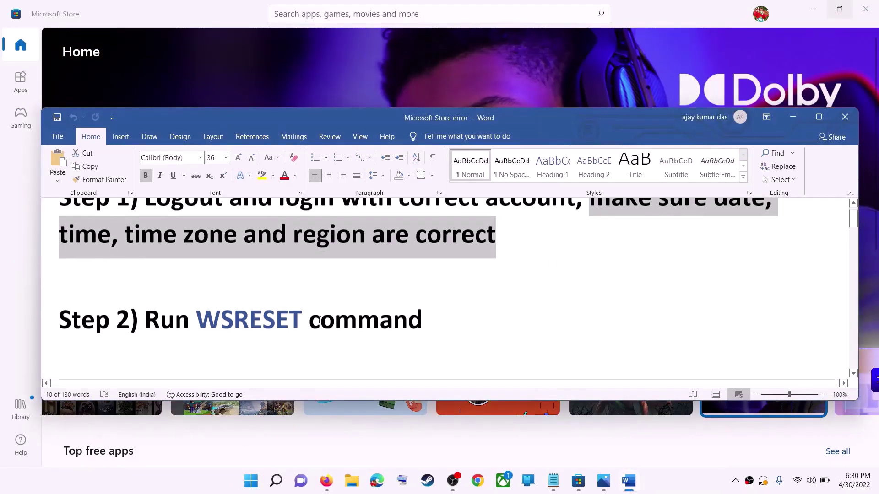
double_click(275, 320)
key(ctrl+c)
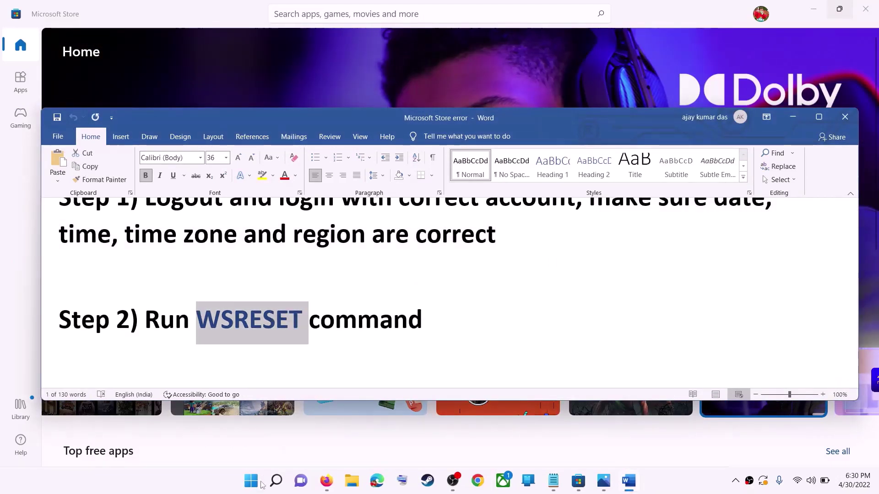
click(250, 481)
key(ctrl+v)
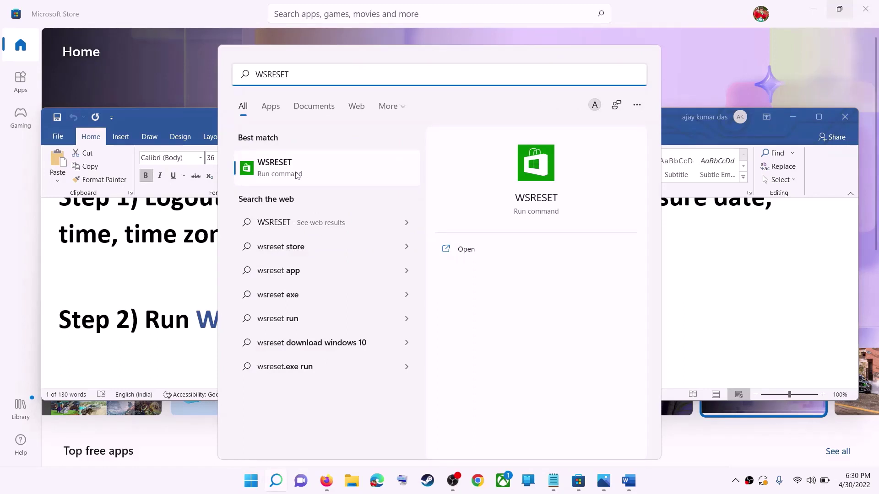
click(296, 175)
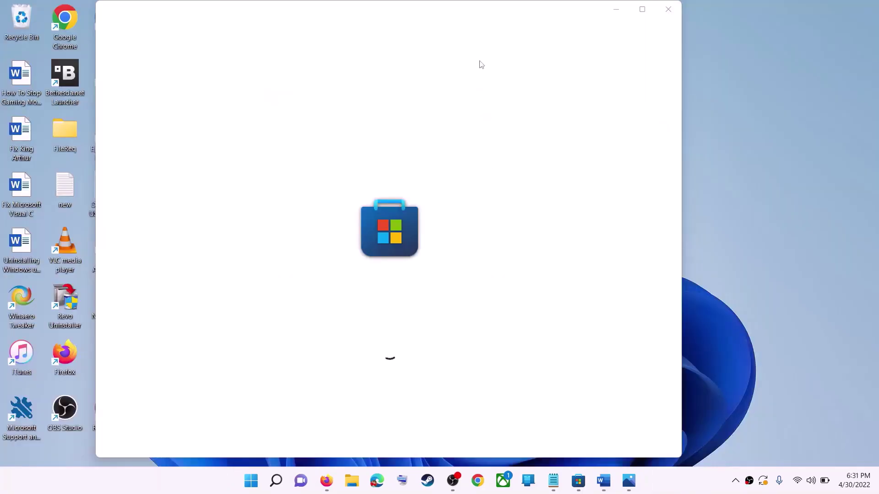
click(645, 13)
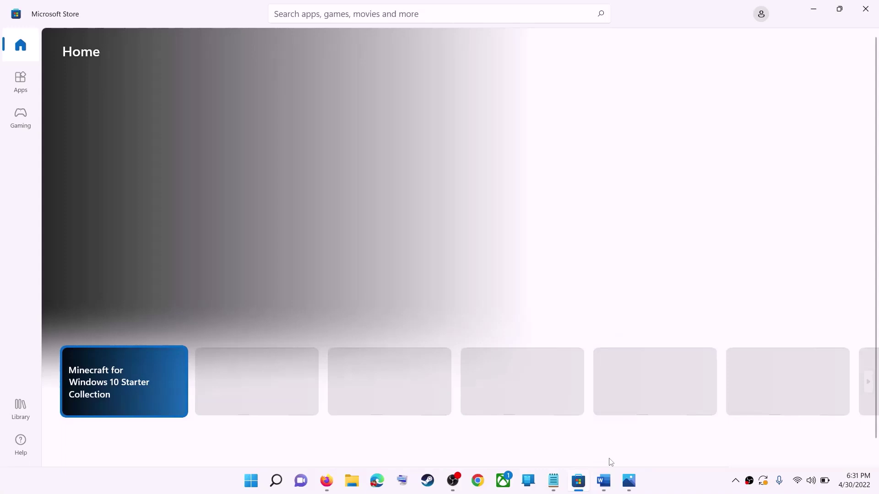
Consult Step 3 in the Word document, search Windows for "store" and open Microsoft Store's app settings.
click(603, 480)
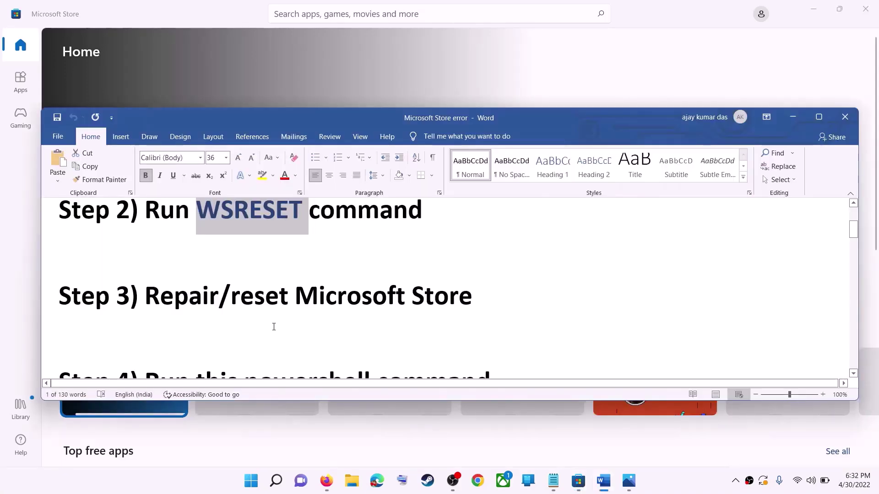
drag(475, 298, 231, 297)
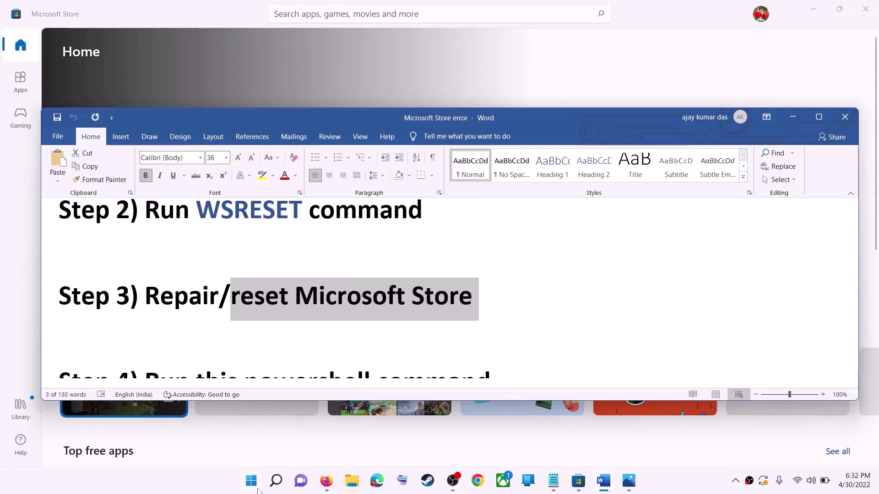
click(257, 491)
text(store)
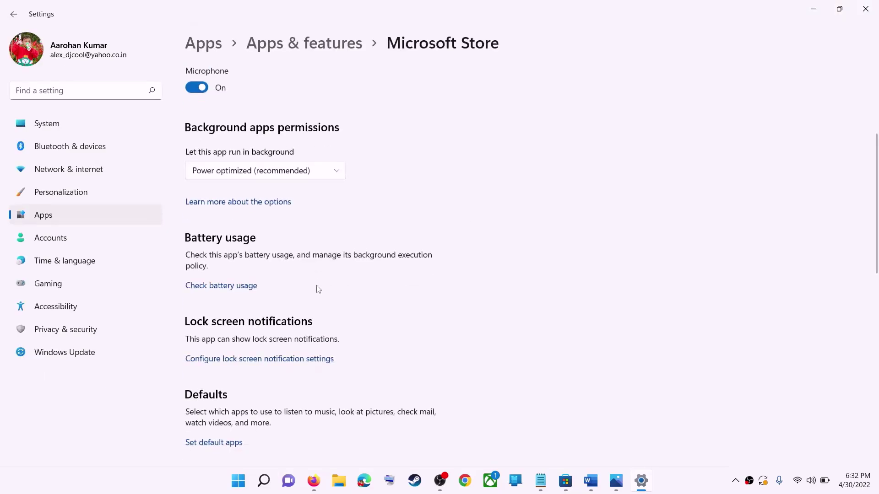
Repair the Microsoft Store app, then reset it and confirm deleting its data.
scroll(316, 288, down, 5)
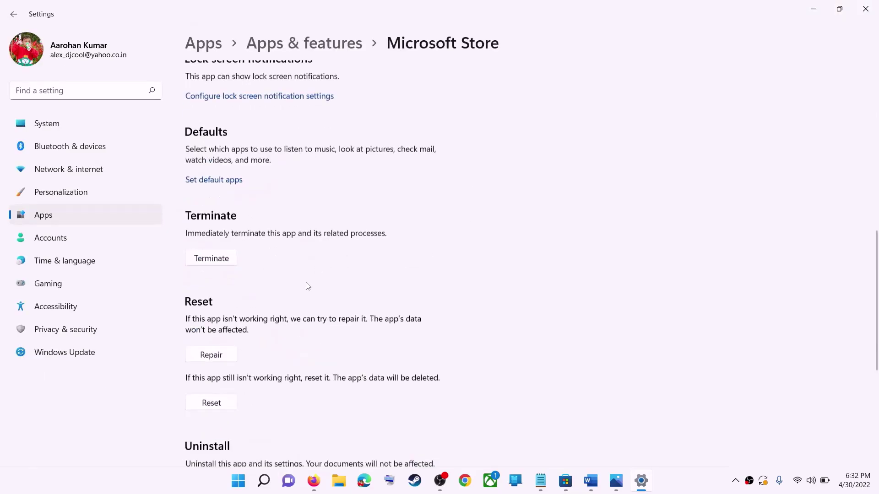
click(211, 354)
scroll(519, 234, down, 3)
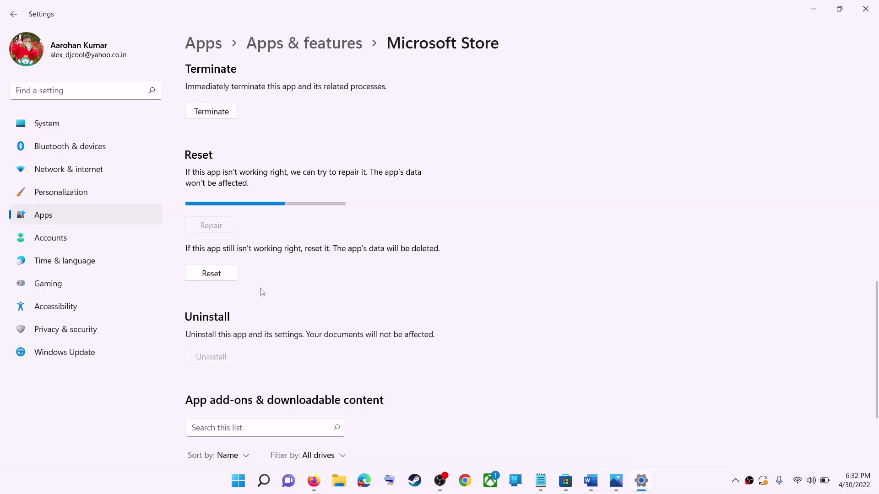
click(220, 279)
click(262, 245)
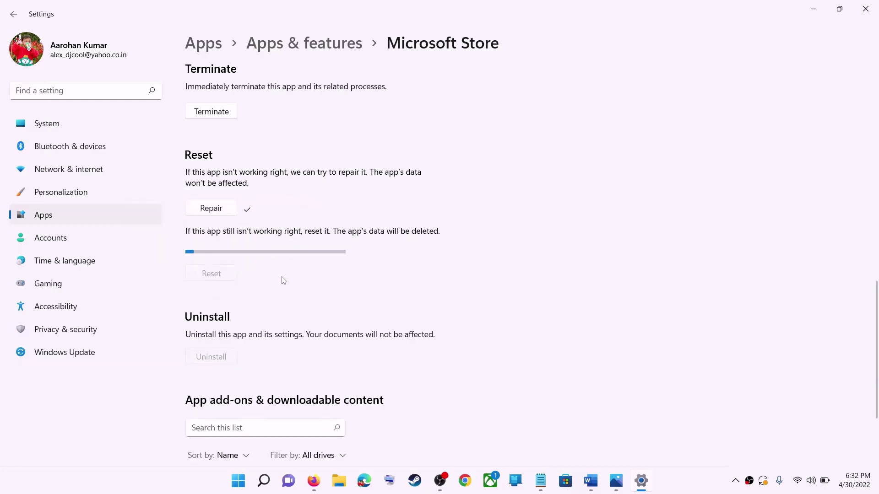
Copy the Step 4 command from the Word document: Get-AppxPackage -AllUsers| Foreach {Add-AppxPackage -DisableDevelopmentMode -Register “$($_.InstallLocation)\AppXManifest.xml”}.
click(590, 481)
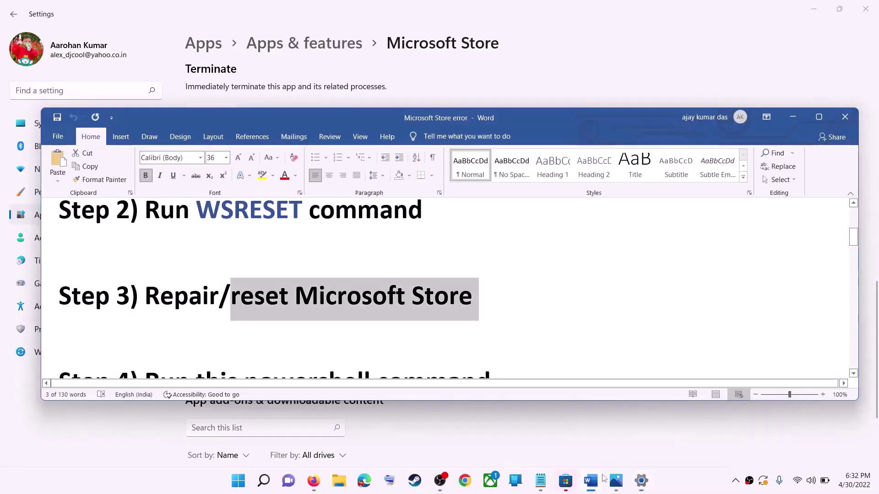
scroll(216, 300, down, 2)
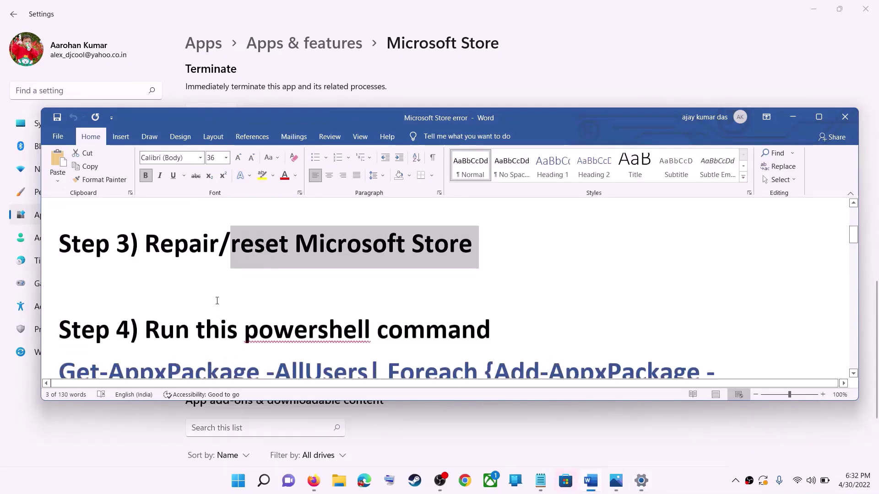
scroll(218, 301, down, 3)
scroll(218, 301, down, 2)
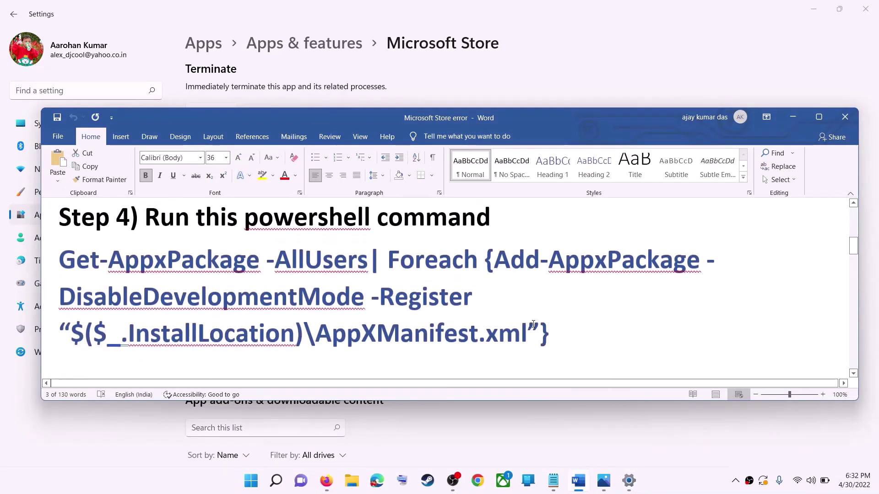
drag(536, 329, 58, 260)
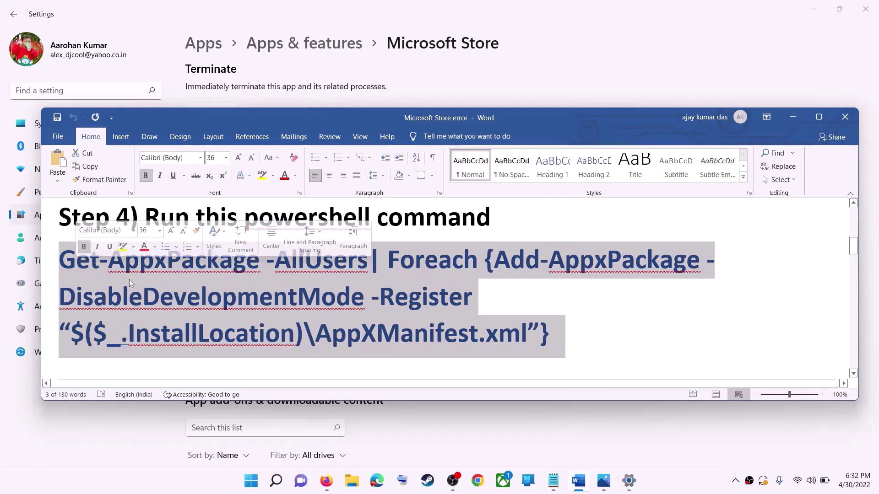
click(151, 300)
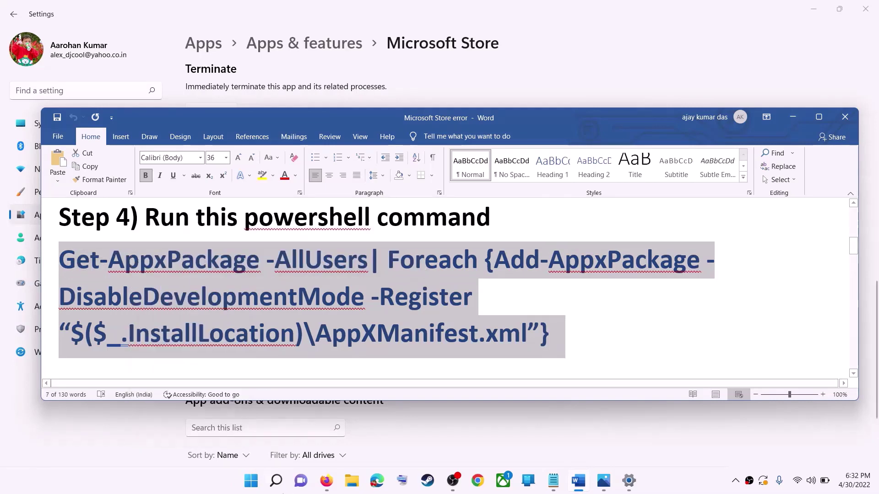
Search Windows for "powershell", run Windows PowerShell as administrator and allow it to make changes to the device.
click(255, 487)
text(pow)
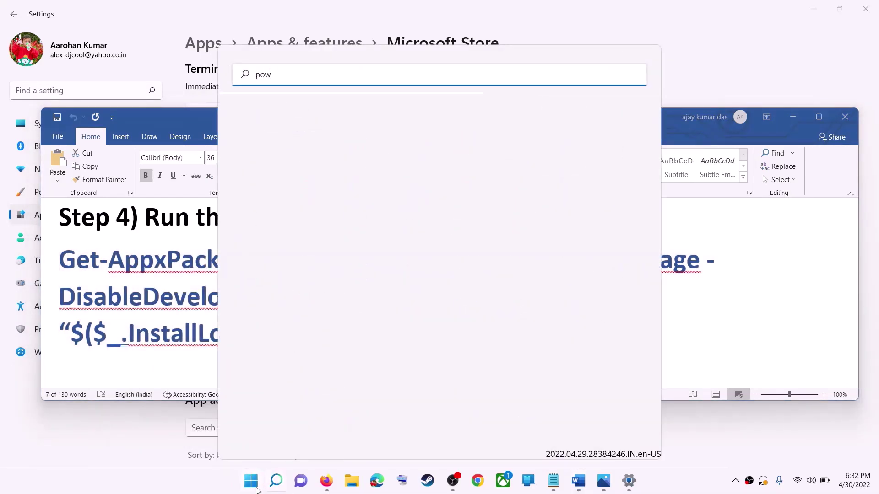
text(ershe)
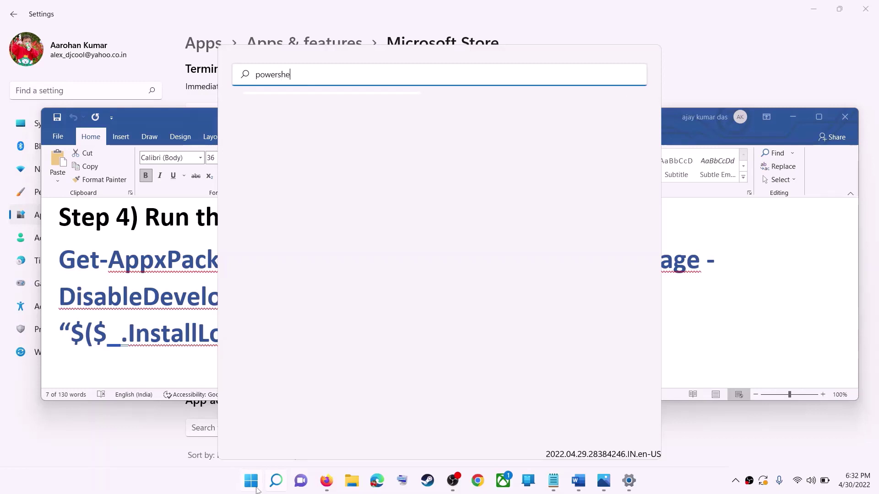
text(ll)
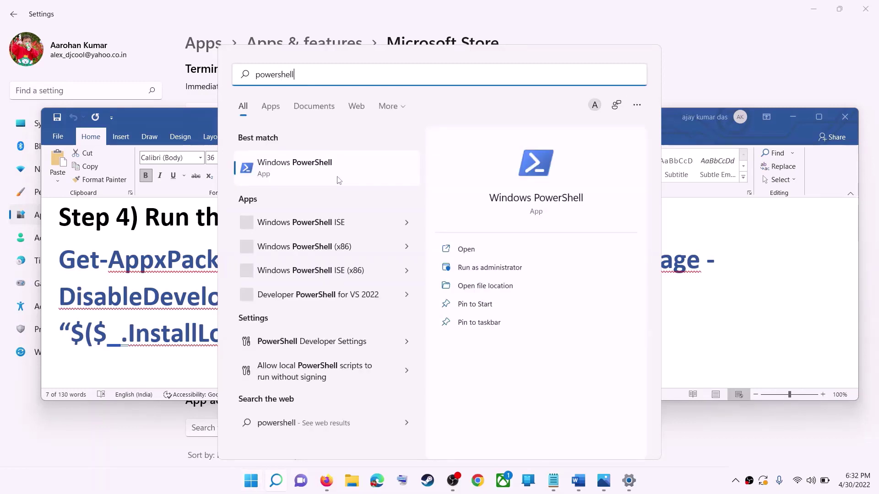
right_click(304, 172)
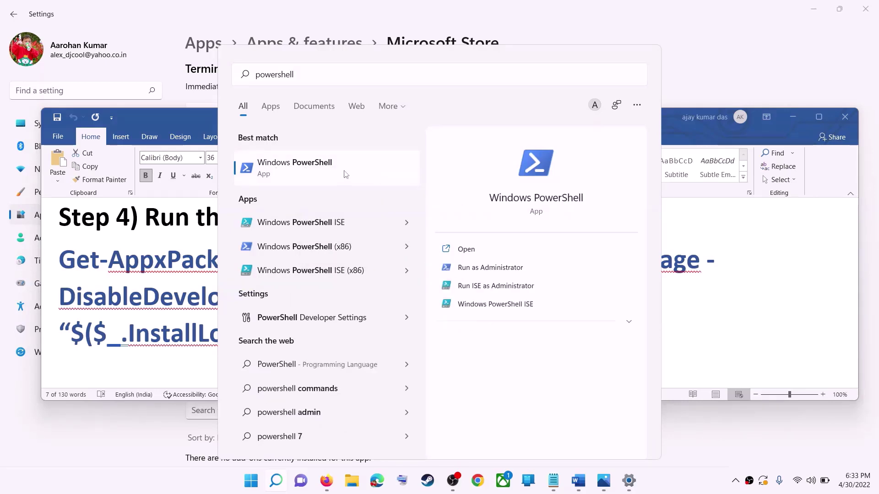
right_click(345, 174)
click(380, 185)
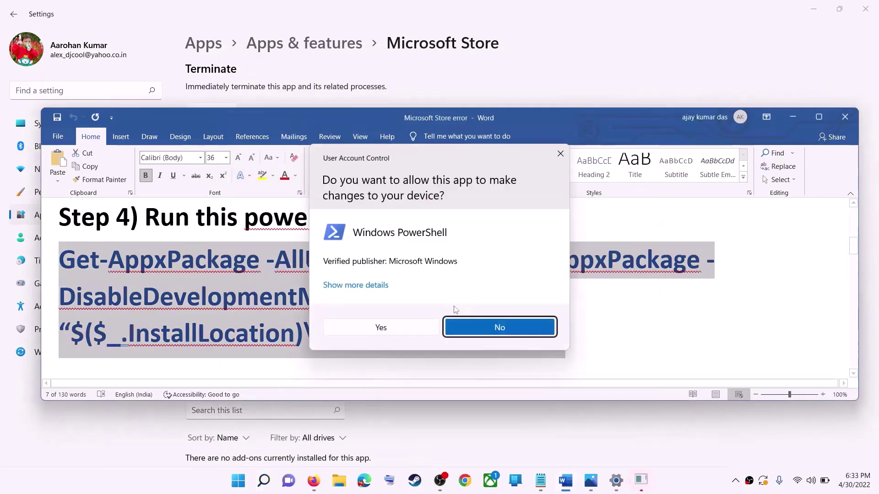
click(383, 327)
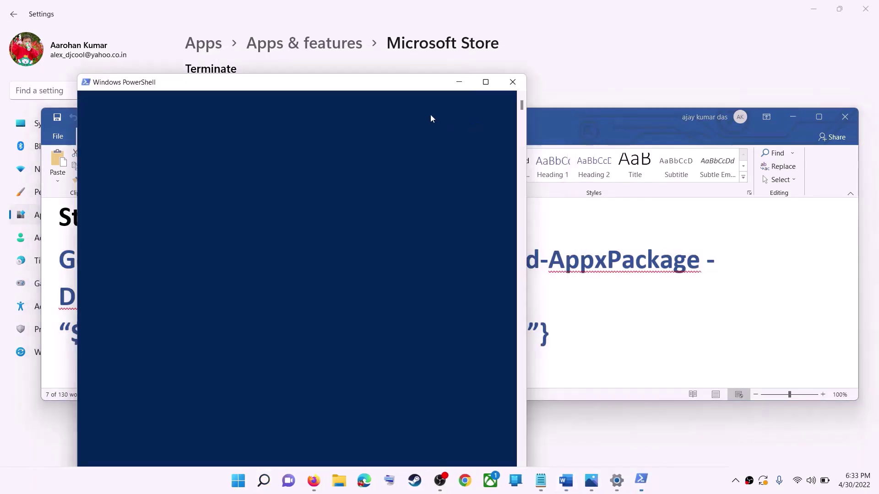
Paste the copied Get-AppxPackage command into PowerShell, run it and close the PowerShell window.
right_click(494, 118)
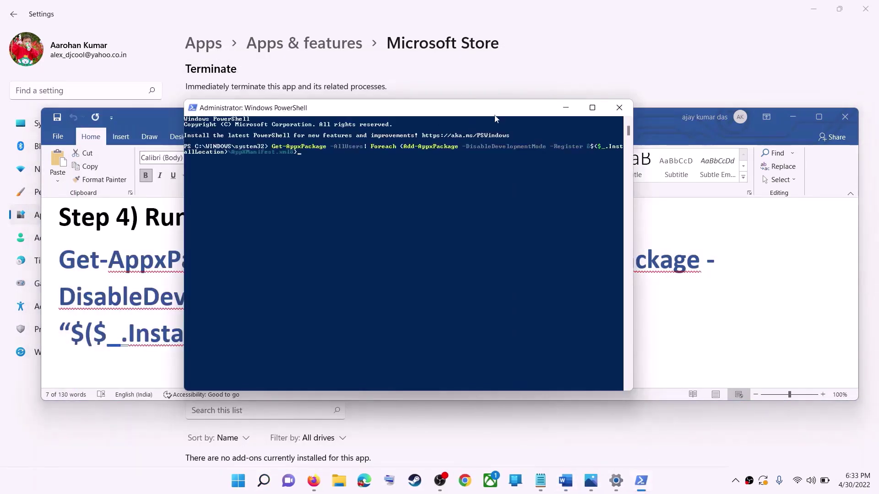
key(Return)
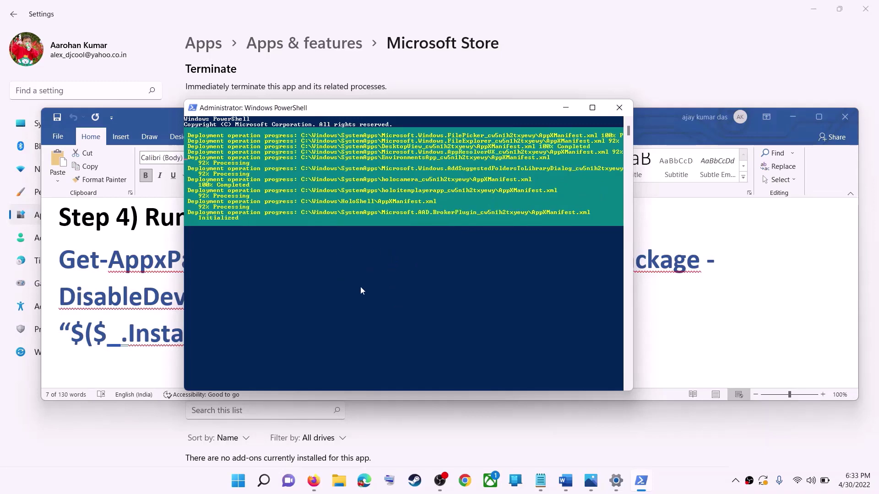
click(685, 483)
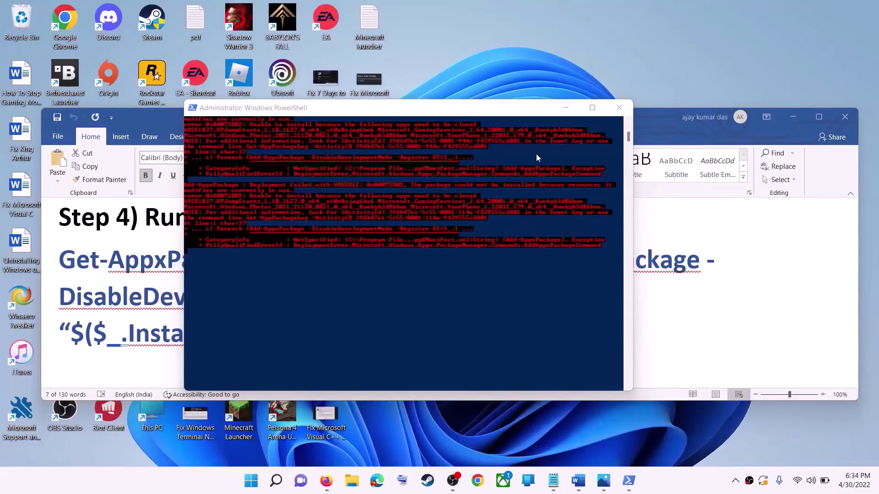
click(618, 108)
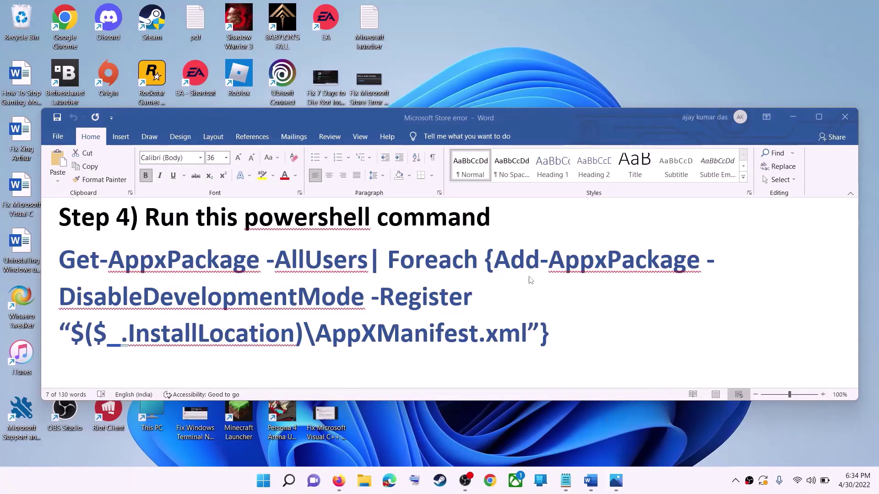
Consult Step 5 on the Store's local cache files in the Word document, and open the Windows (C:) drive in File Explorer.
triple_click(366, 291)
scroll(368, 291, down, 4)
scroll(368, 291, up, 1)
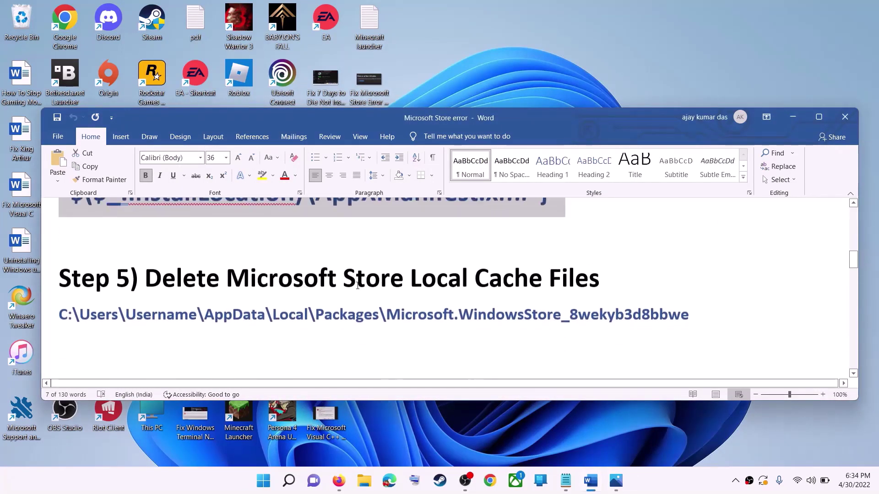
key(super+e)
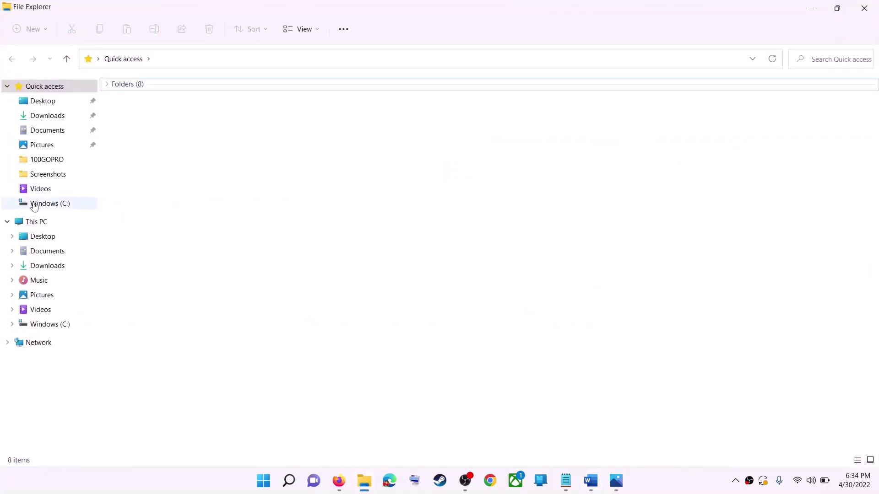
click(36, 203)
click(37, 221)
click(202, 196)
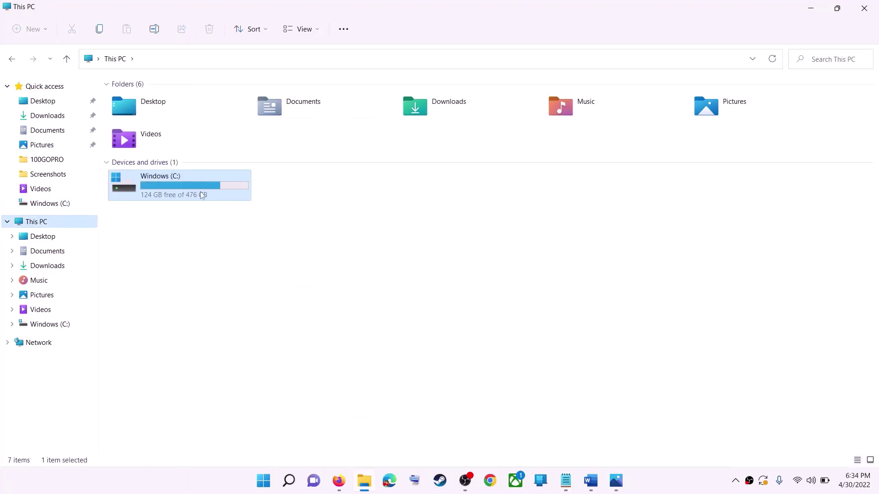
double_click(205, 195)
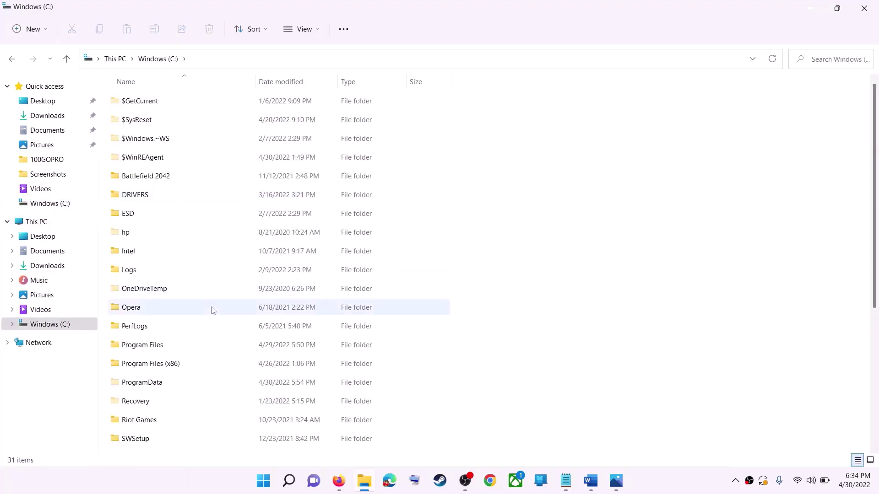
Open the Users folder on the C: drive and go into the current user's profile folder.
scroll(211, 338, down, 4)
click(141, 297)
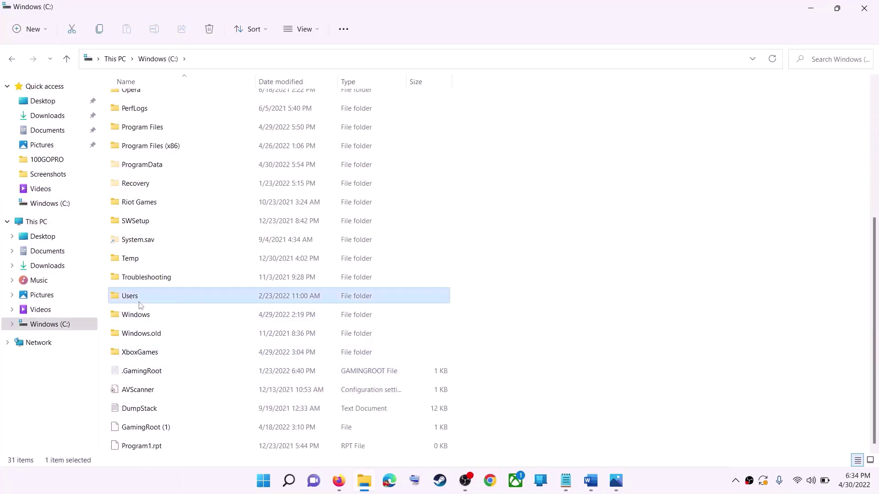
double_click(152, 296)
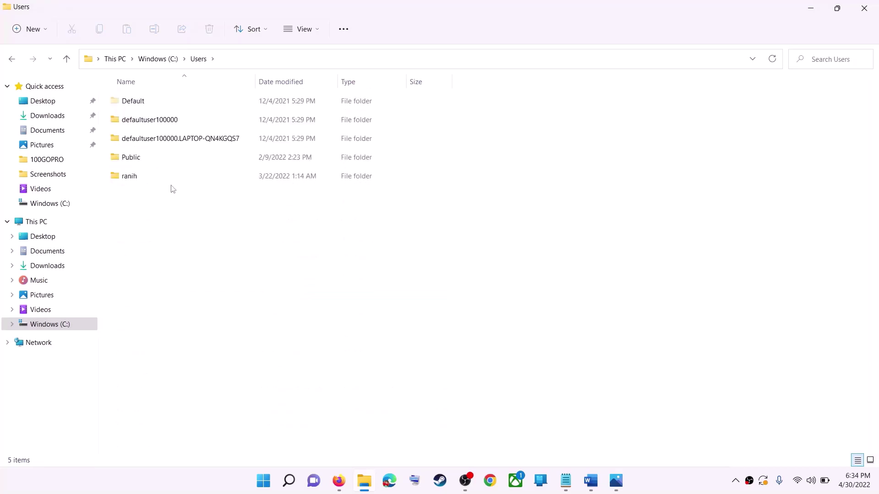
click(155, 179)
double_click(155, 179)
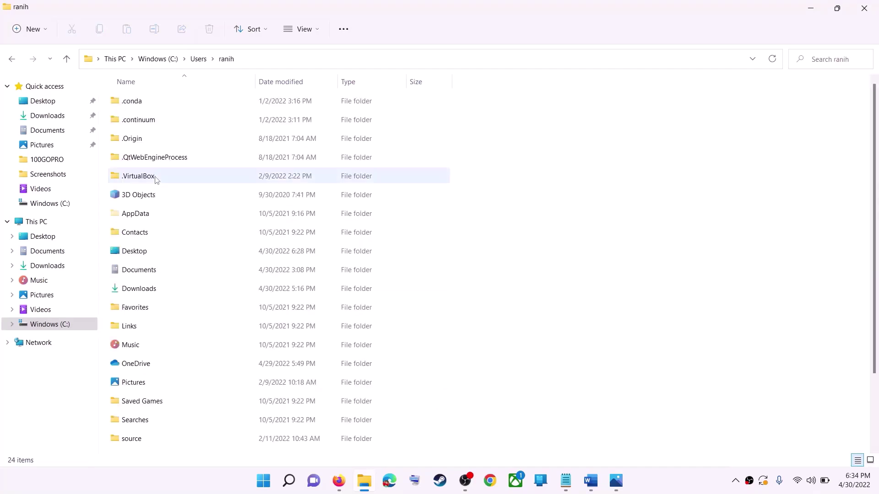
Check the Hidden items display option in File Explorer, leaving it as it is, and select the AppData folder.
click(146, 215)
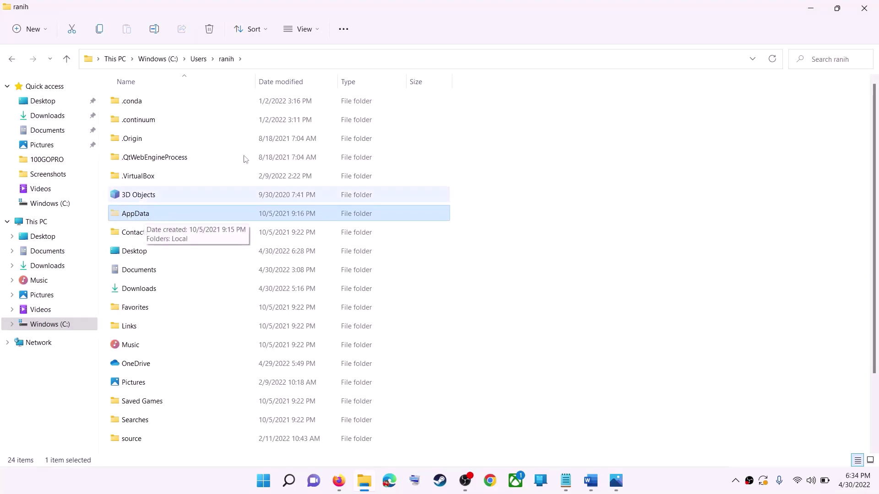
click(318, 32)
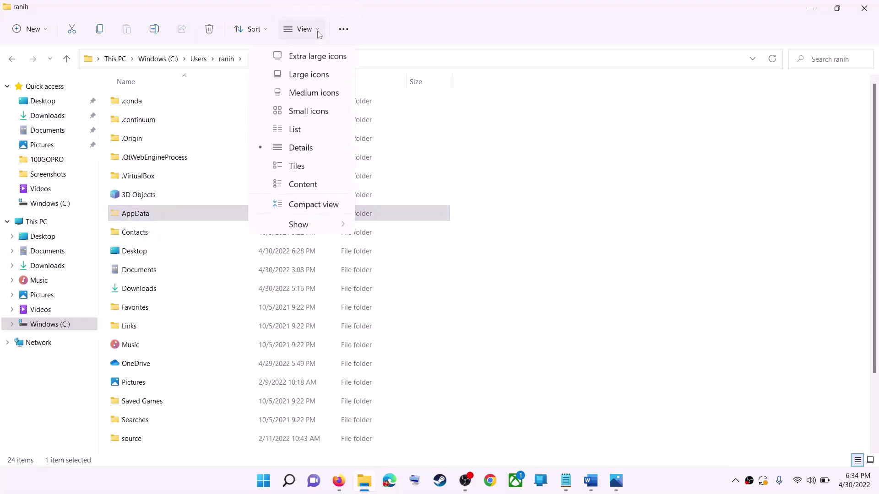
mouse_move(320, 224)
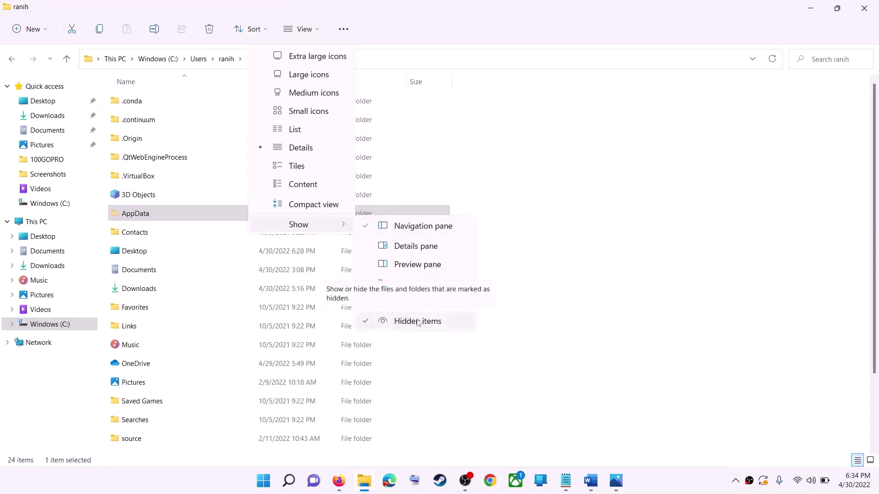
click(140, 219)
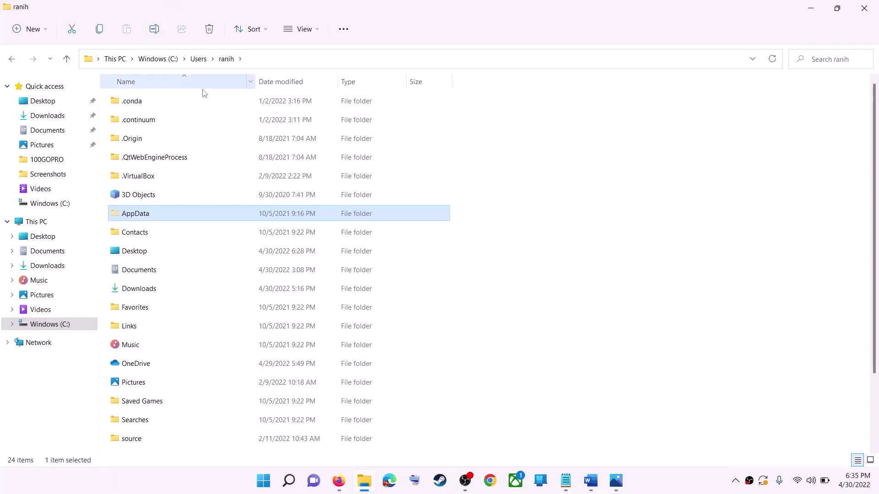
Open the AppData folder and go through Local into the Packages folder.
double_click(163, 214)
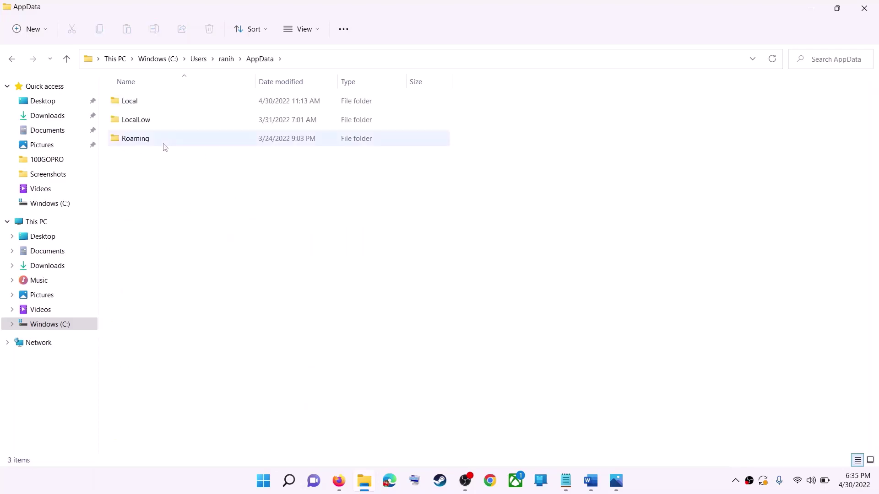
click(174, 108)
double_click(164, 106)
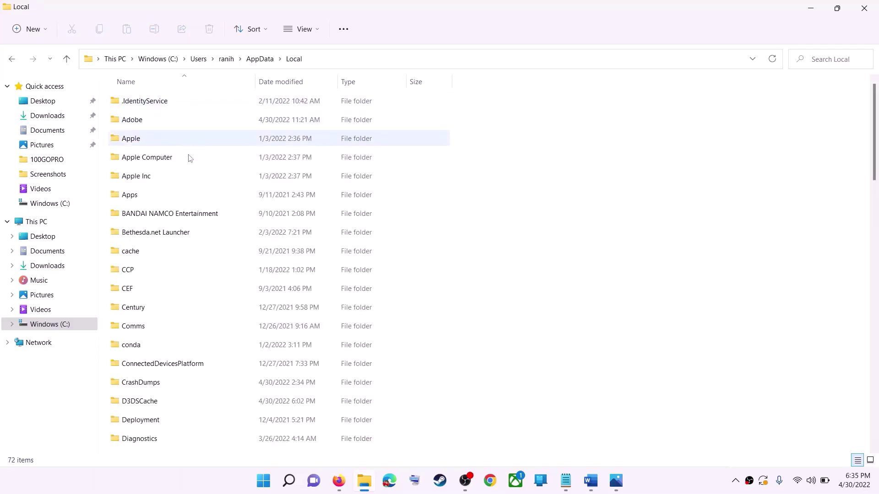
key(p)
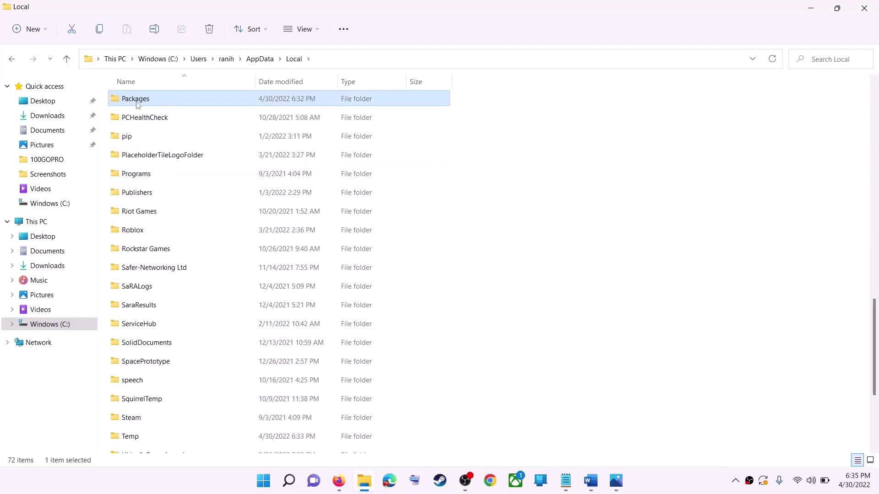
click(208, 103)
double_click(207, 101)
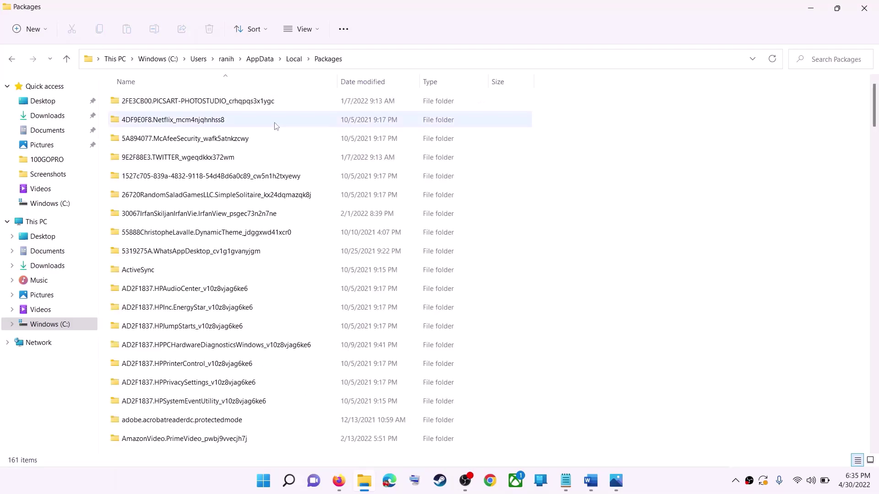
Find the Microsoft.WindowsStore_8wekyb3d8bbwe folder in Packages and open it.
scroll(258, 277, down, 20)
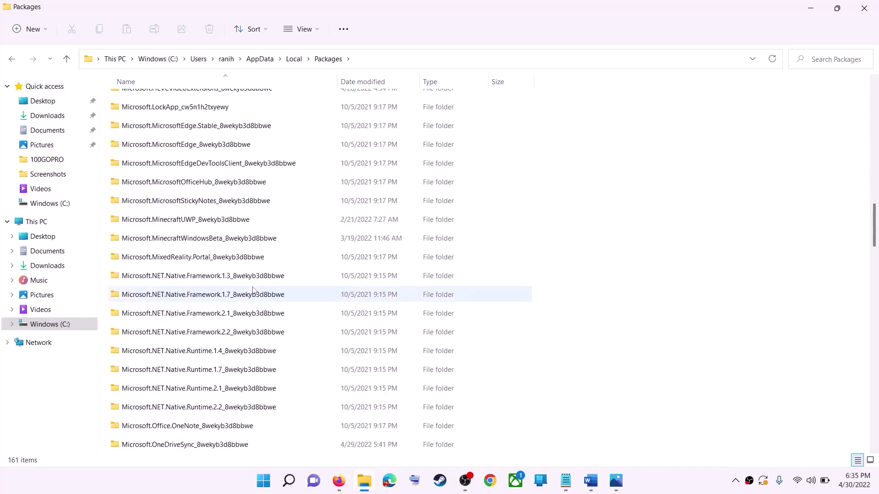
key(alt+Tab)
key(alt+Tab)
scroll(237, 313, down, 12)
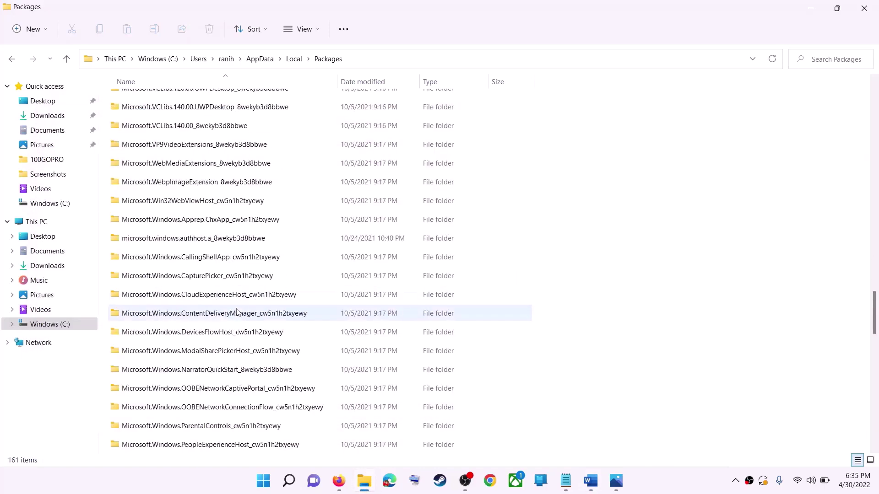
scroll(237, 313, down, 3)
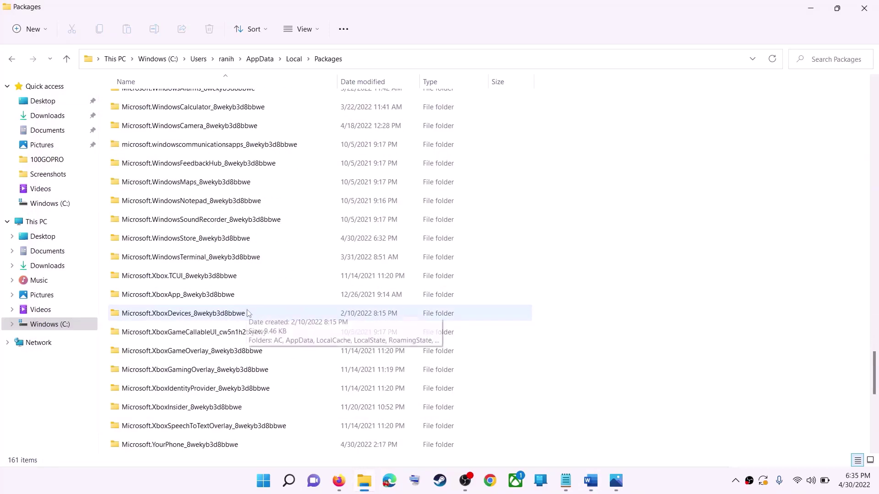
click(193, 245)
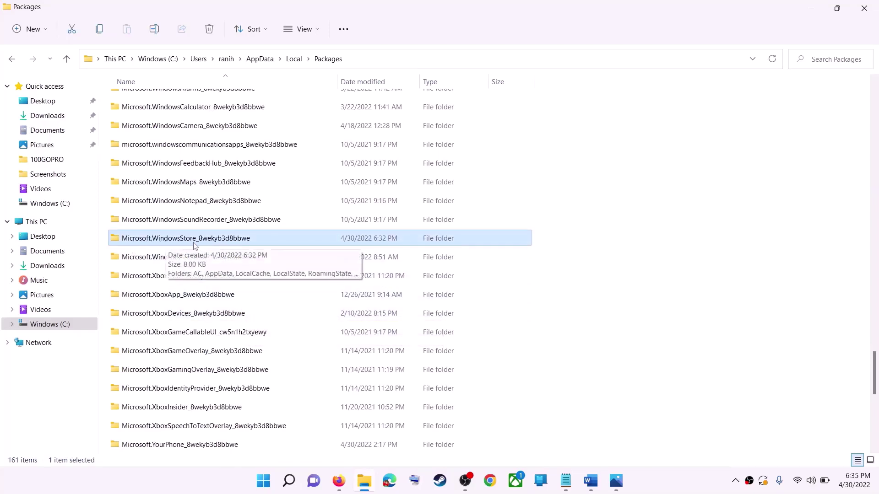
click(234, 241)
click(260, 238)
click(281, 239)
double_click(273, 237)
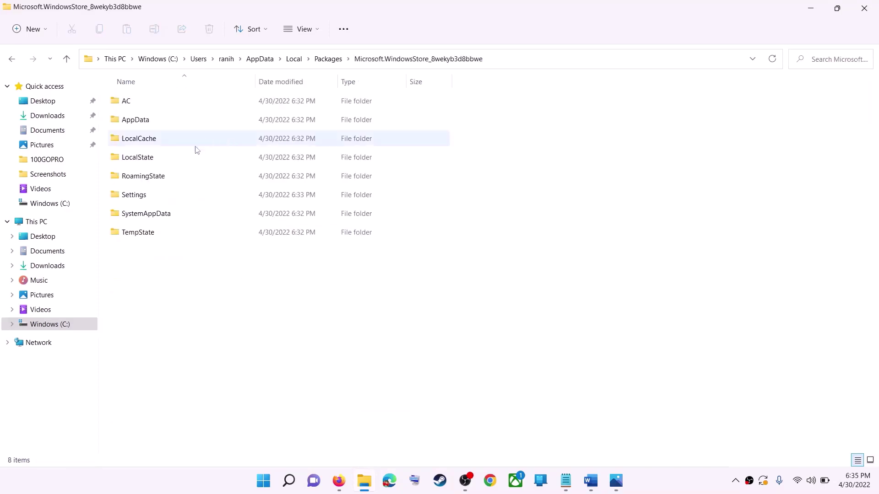
Delete the LocalCache folder from the Microsoft.WindowsStore_8wekyb3d8bbwe folder.
click(192, 143)
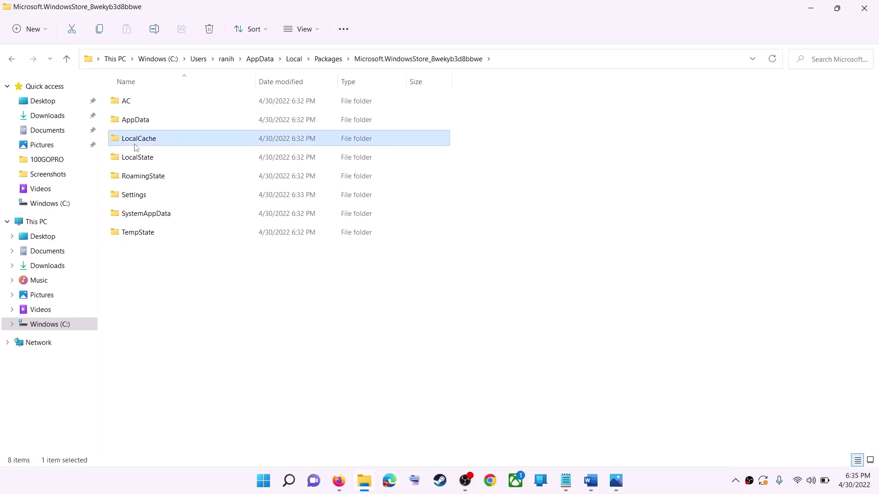
right_click(172, 142)
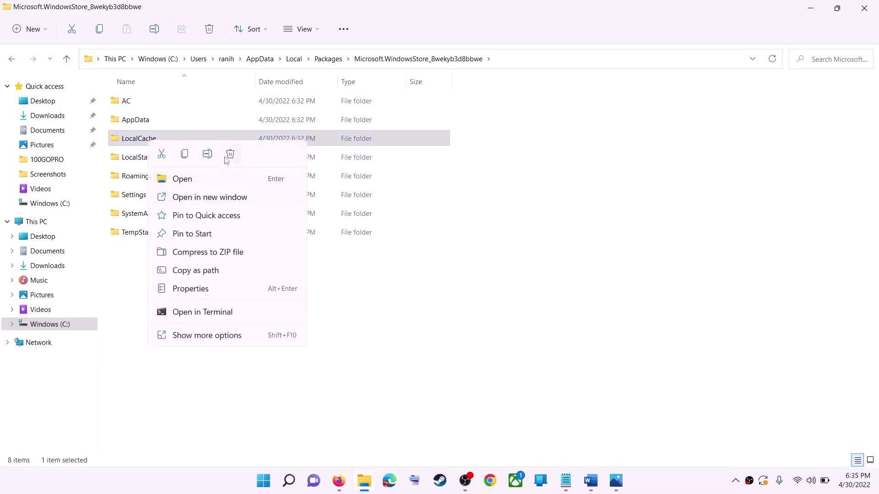
click(227, 156)
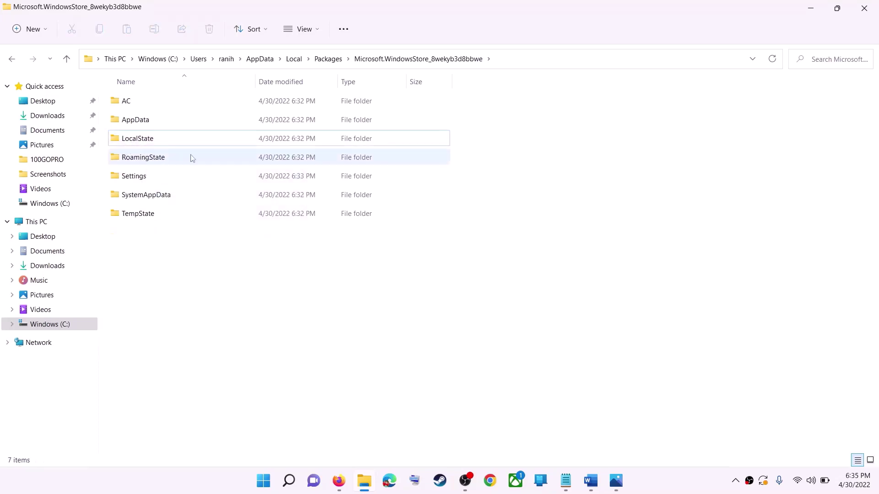
Look up the Restart option in the power choices without restarting the computer, and close the File Explorer window.
click(264, 481)
click(581, 441)
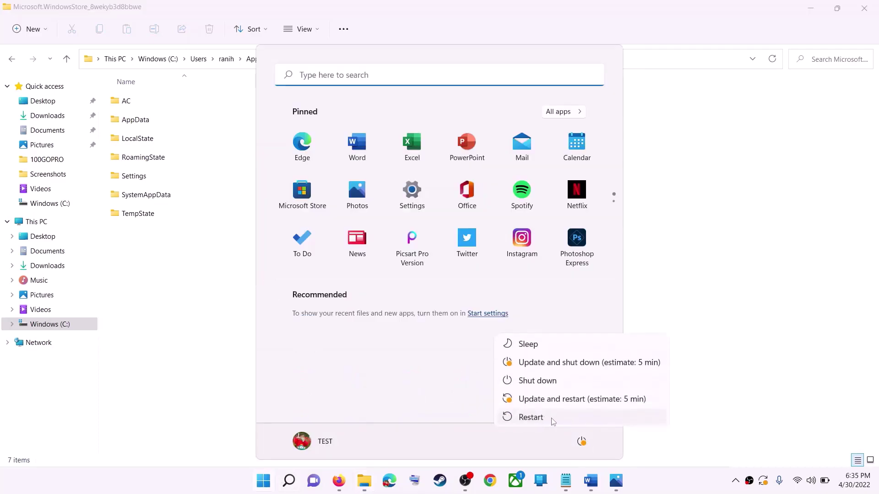
click(763, 254)
click(737, 238)
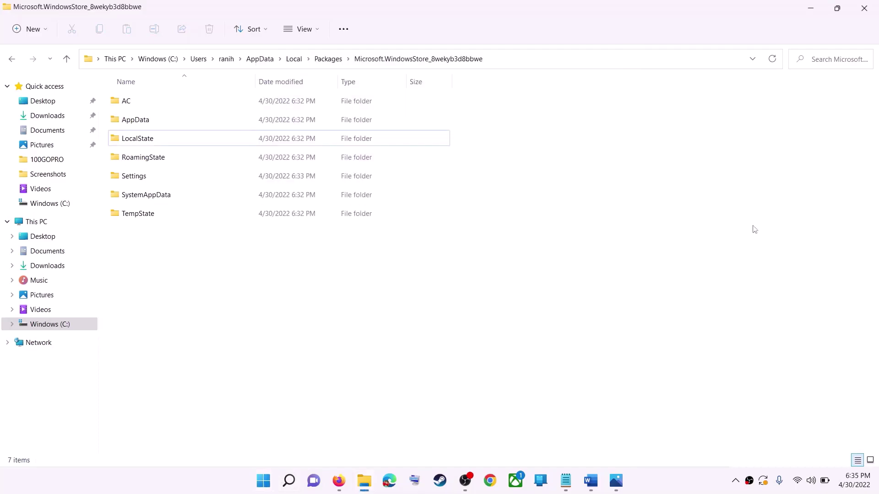
click(864, 8)
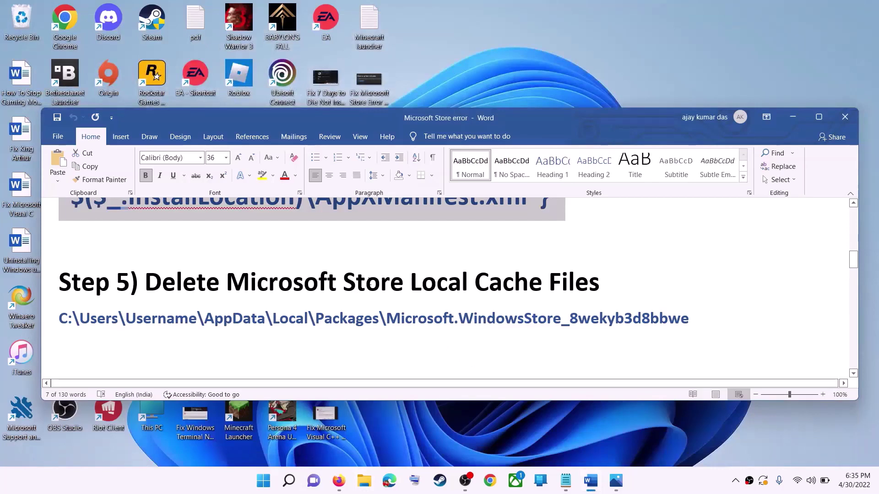
Go to Step 6 in the Word document and select the words "Get Updates in store library".
click(223, 304)
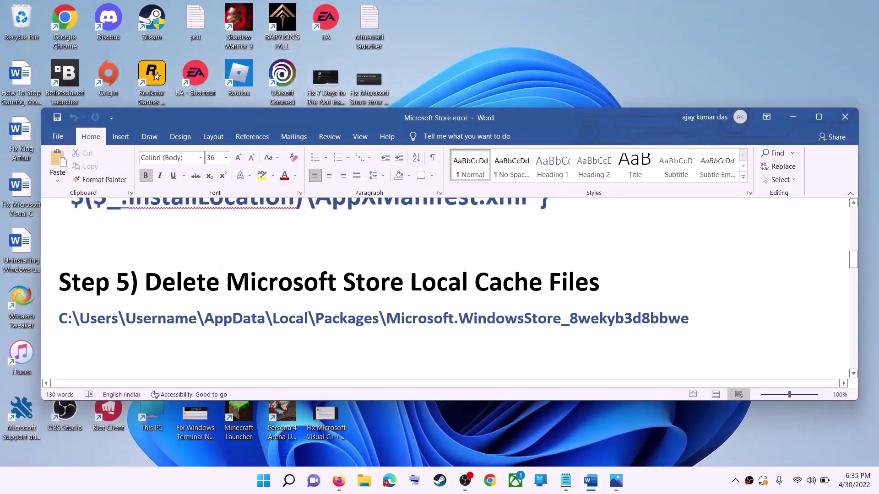
scroll(220, 286, down, 3)
scroll(218, 288, up, 1)
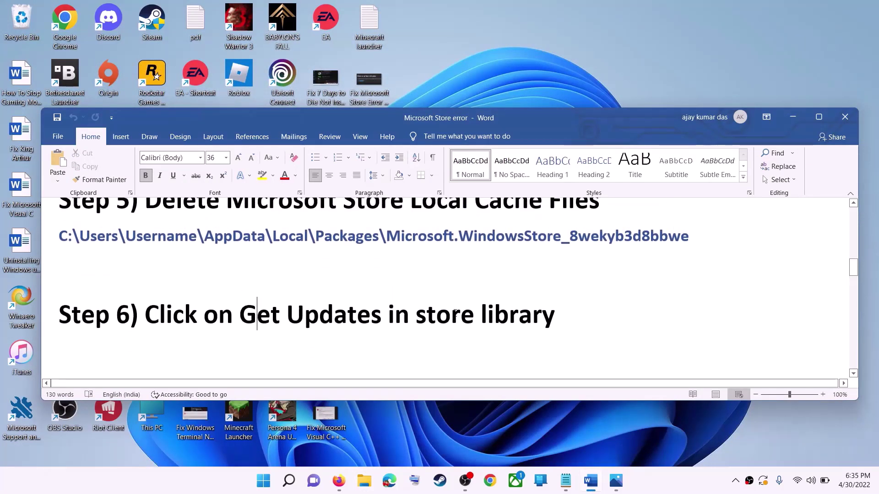
drag(240, 314, 579, 315)
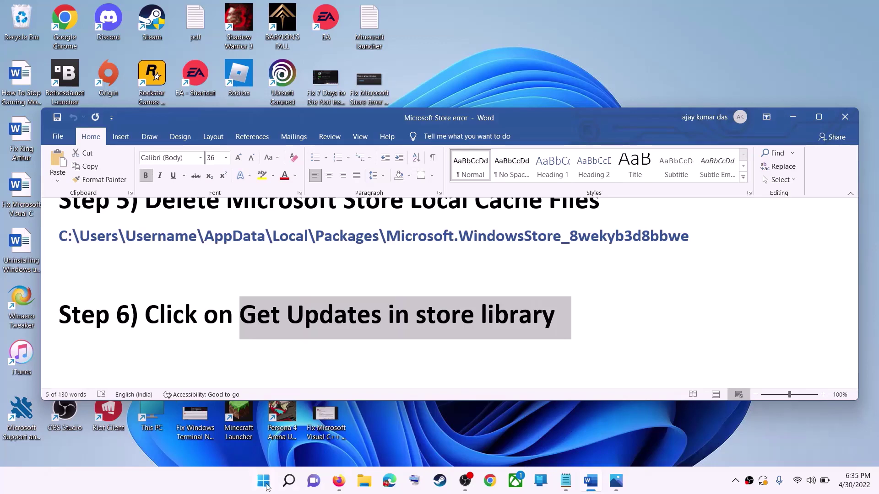
Try to open Microsoft Store through a search for "store" and maximize its window.
click(268, 486)
text(store)
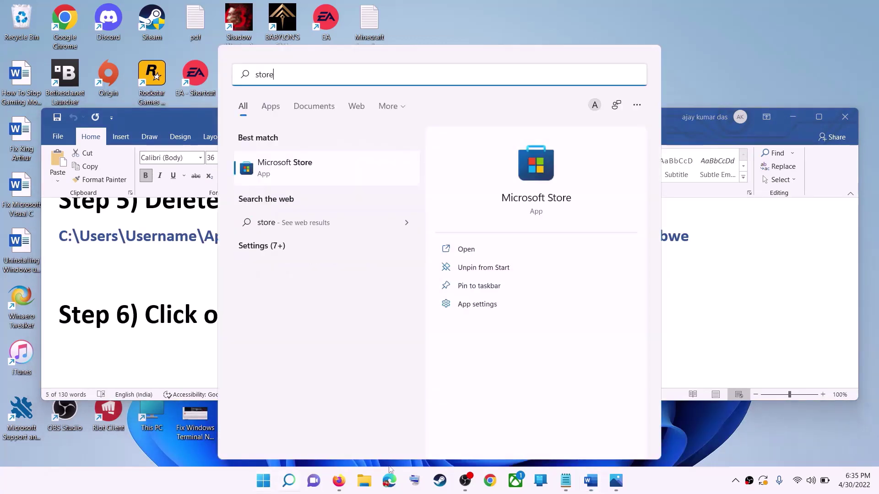
key(Return)
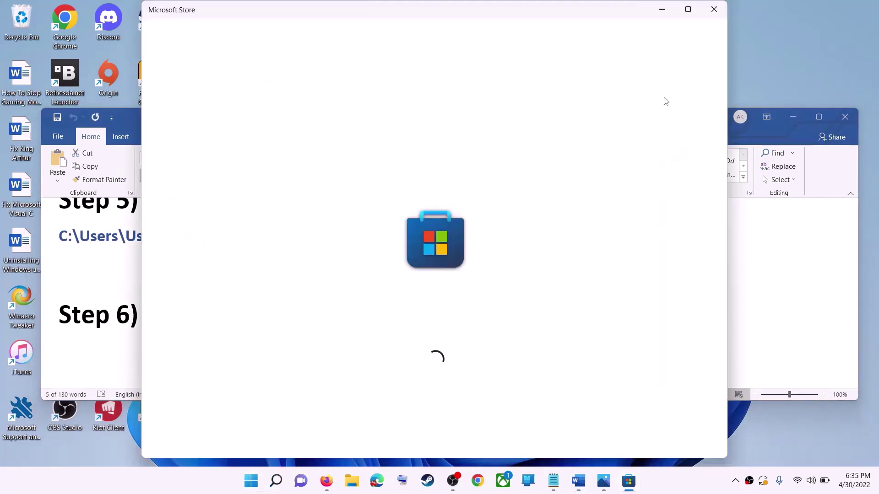
double_click(688, 13)
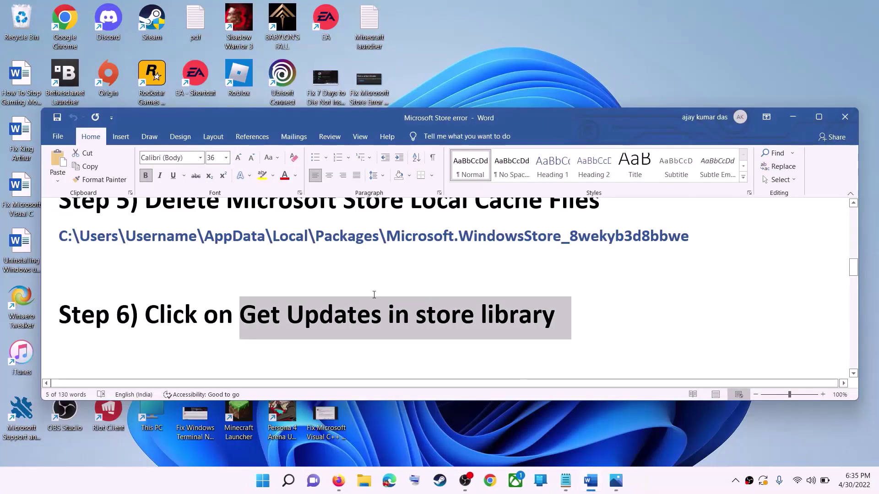
Open Microsoft Store again on its Library page with the Get updates option, and minimize the Store.
click(264, 482)
text(store)
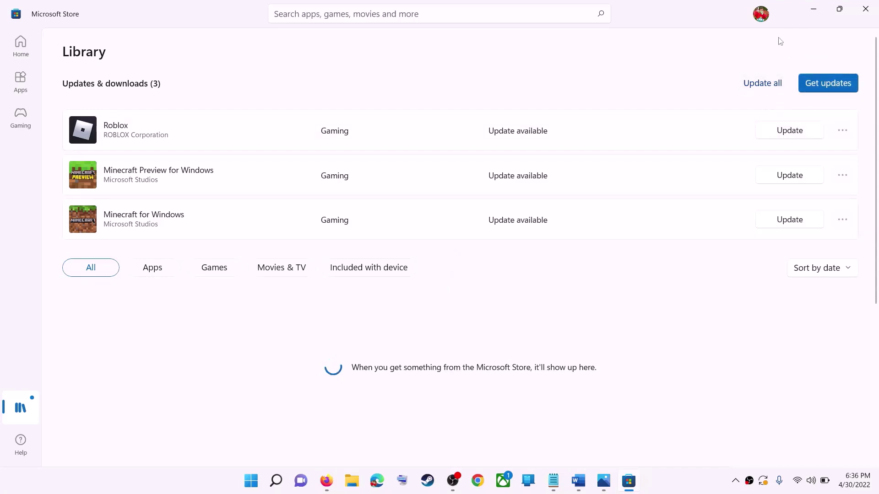
click(813, 10)
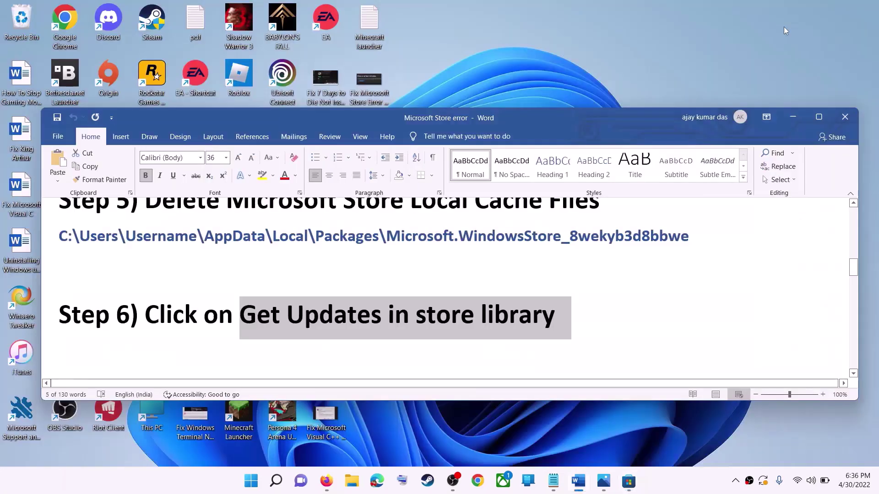
Read Step 7 in the Word document, selecting "Start all these services" and viewing the services listed below it.
scroll(270, 318, down, 3)
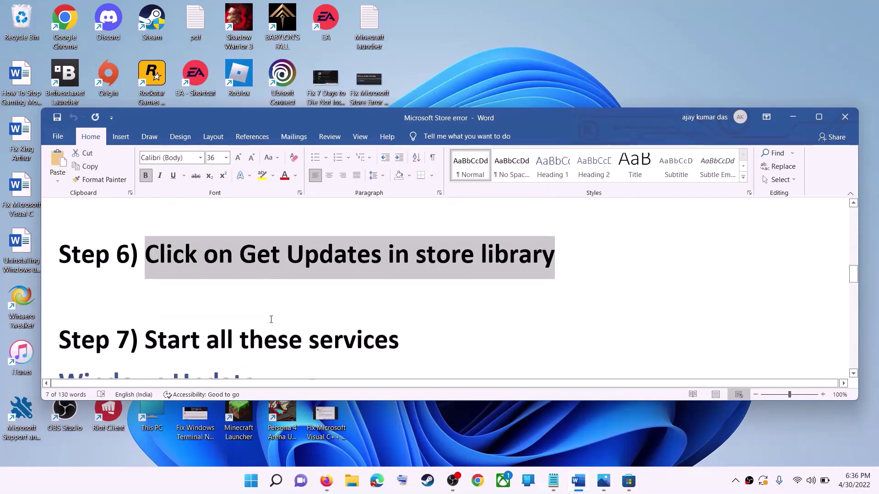
drag(145, 264, 398, 265)
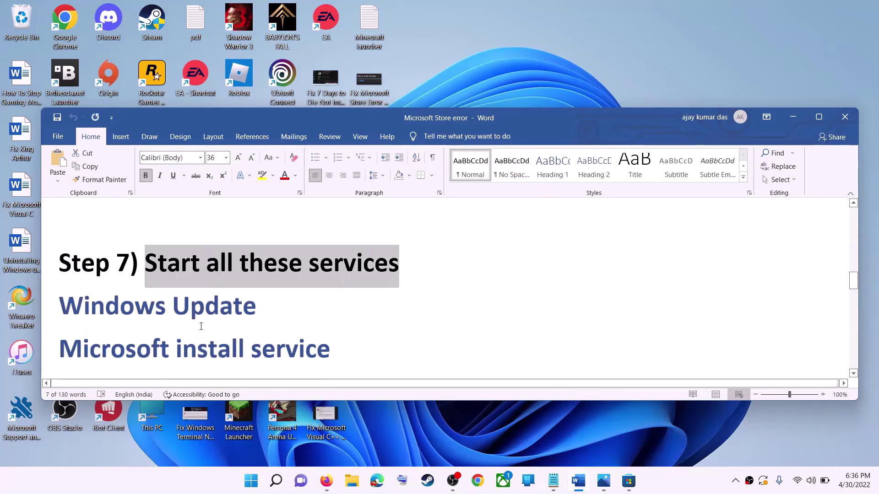
scroll(399, 264, down, 1)
Search for "services" in Windows and open the Services app.
click(256, 490)
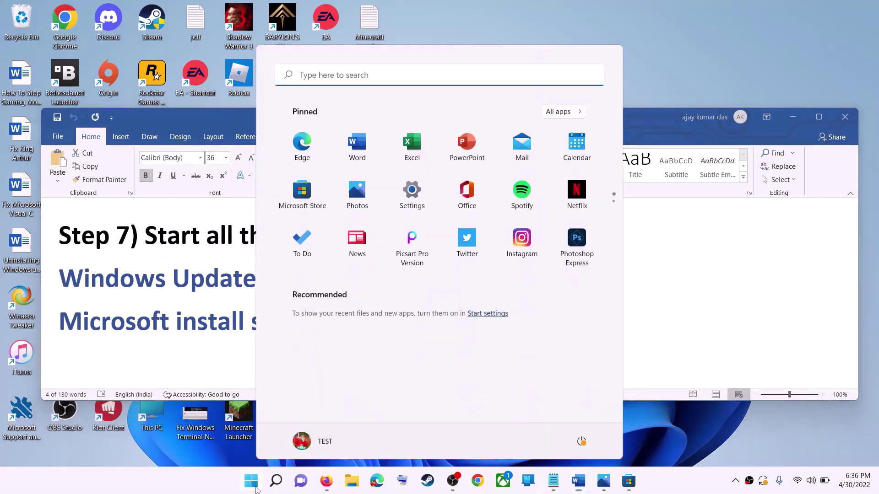
text(services)
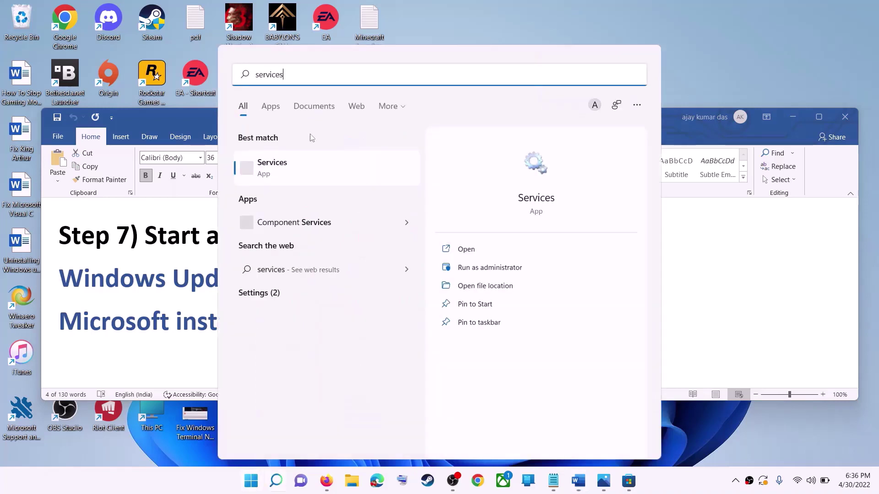
click(302, 170)
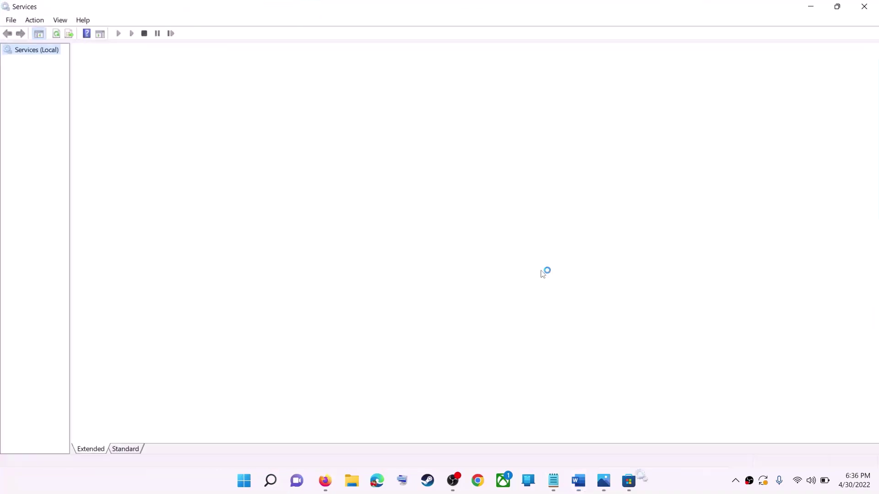
Set the Windows Update service's startup type to Automatic and restart the service.
click(287, 349)
key(w)
scroll(302, 400, down, 7)
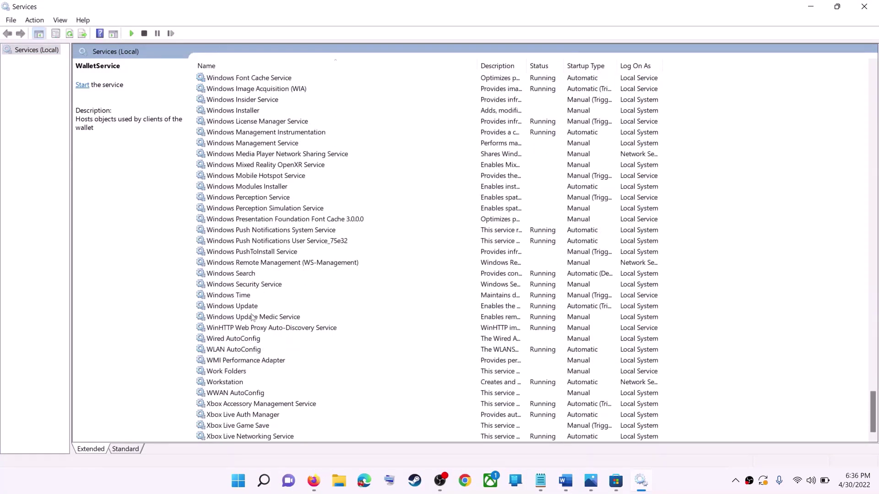
click(262, 307)
double_click(296, 307)
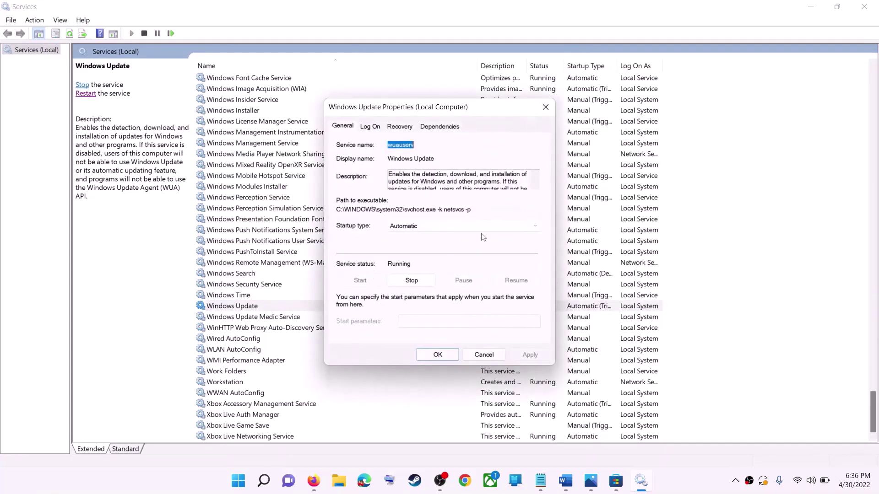
click(420, 226)
click(412, 243)
click(530, 356)
click(437, 355)
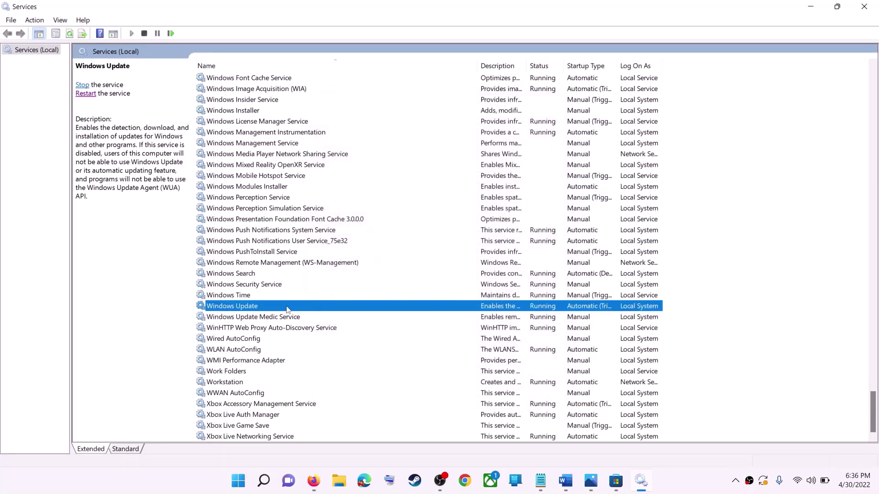
click(85, 95)
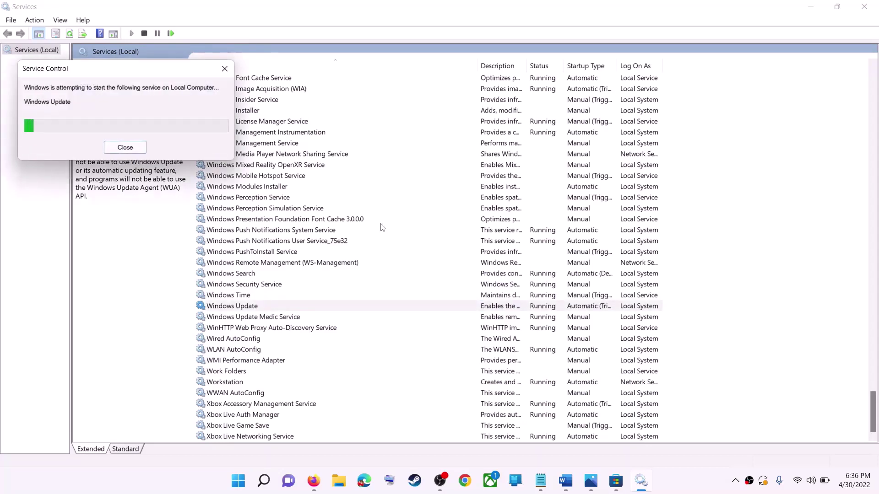
Set the Microsoft Store Install Service's startup type to Automatic and restart the service.
click(281, 231)
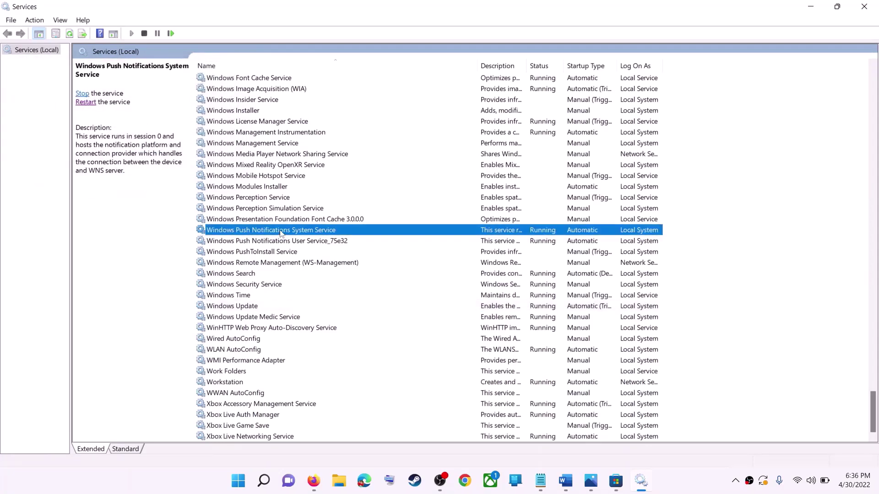
key(m)
click(264, 243)
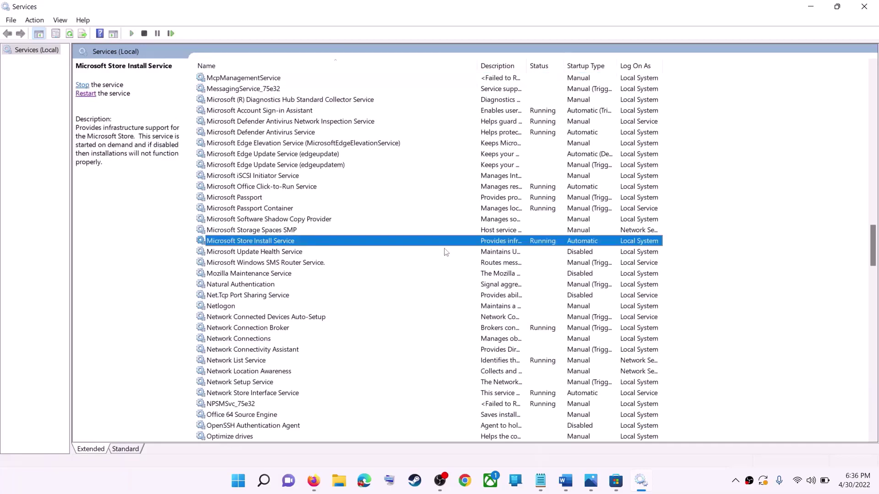
double_click(406, 245)
click(423, 226)
click(430, 260)
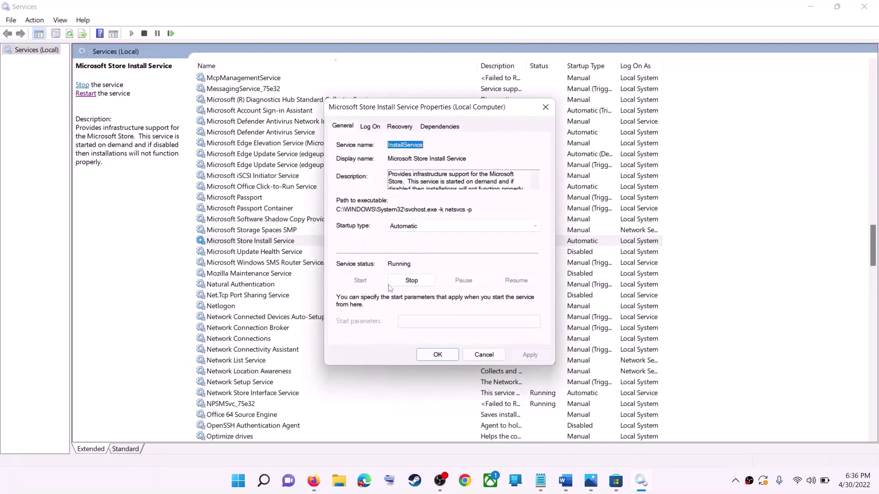
click(430, 353)
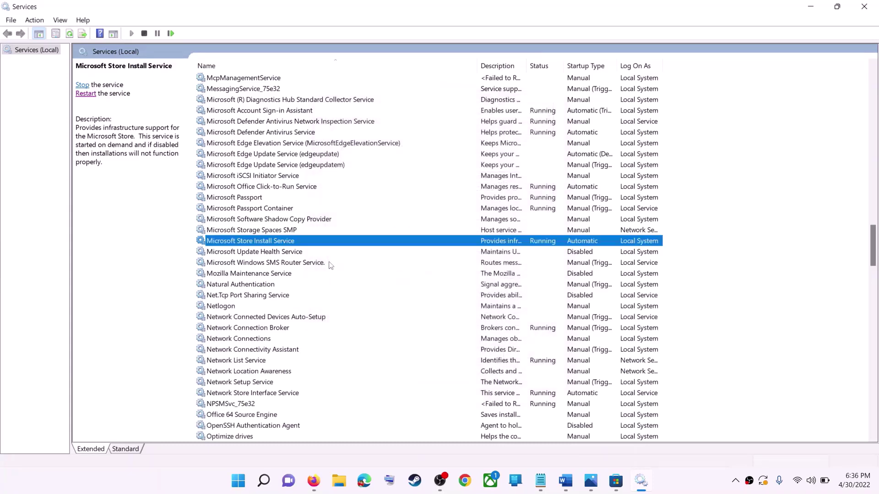
click(80, 94)
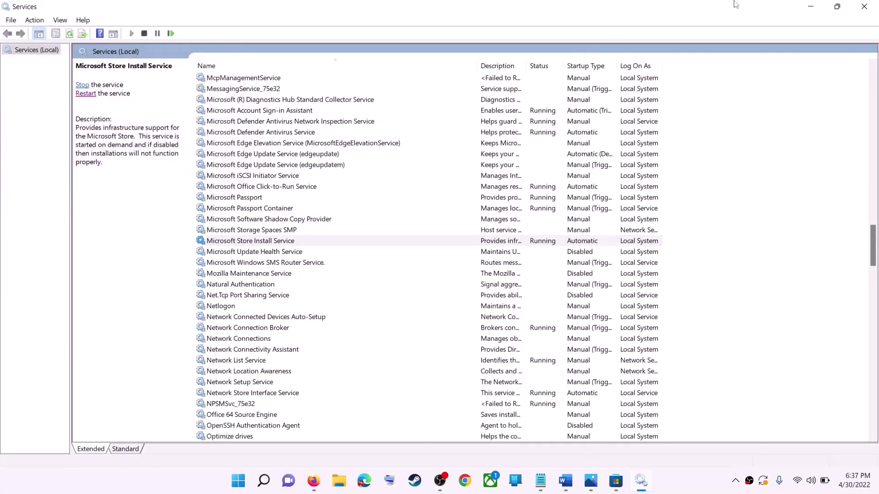
Close Services and select "Update Windows" in Step 8 of the Word document.
click(863, 6)
scroll(248, 303, down, 4)
scroll(251, 290, up, 1)
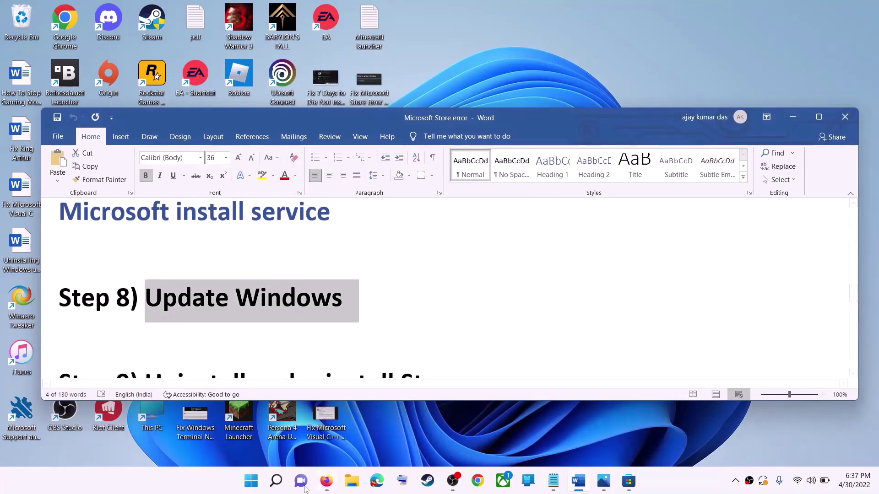
Open the Windows Update page in Settings to check for pending updates, and minimize Settings.
click(251, 481)
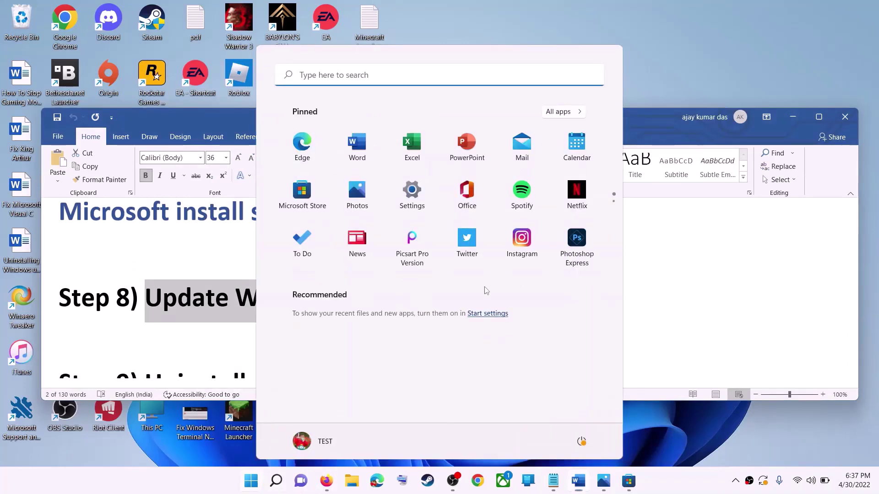
click(411, 200)
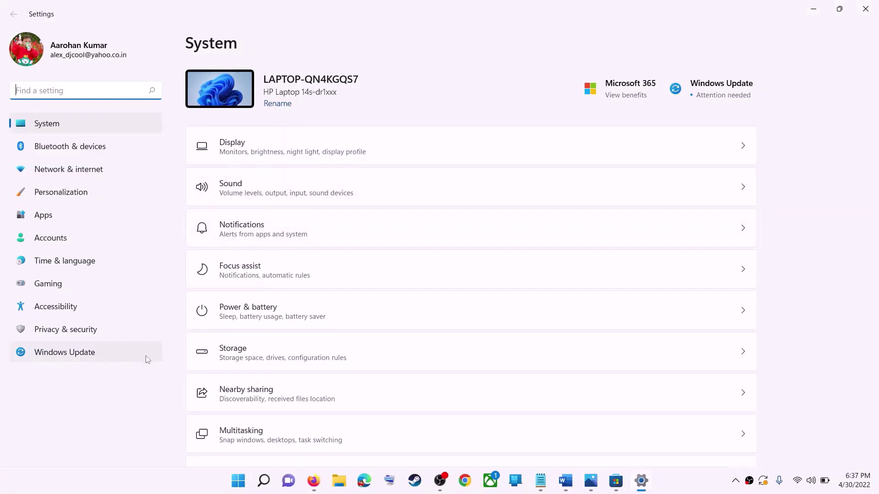
click(70, 357)
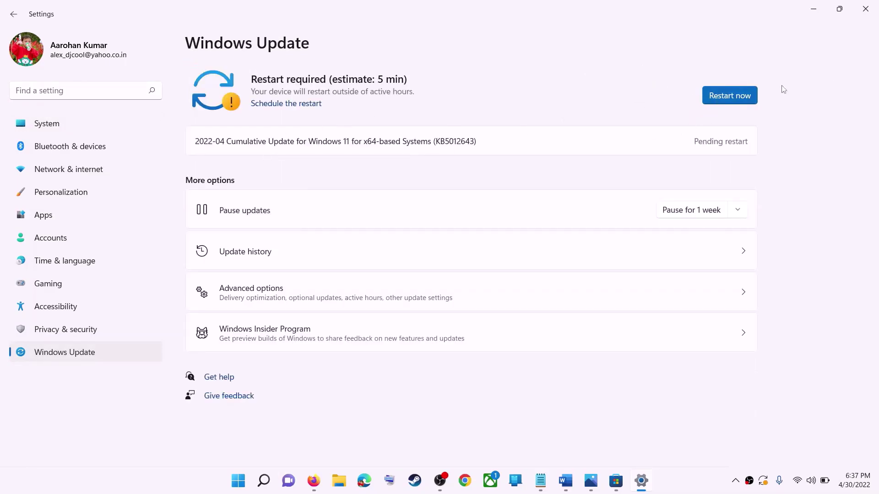
click(813, 9)
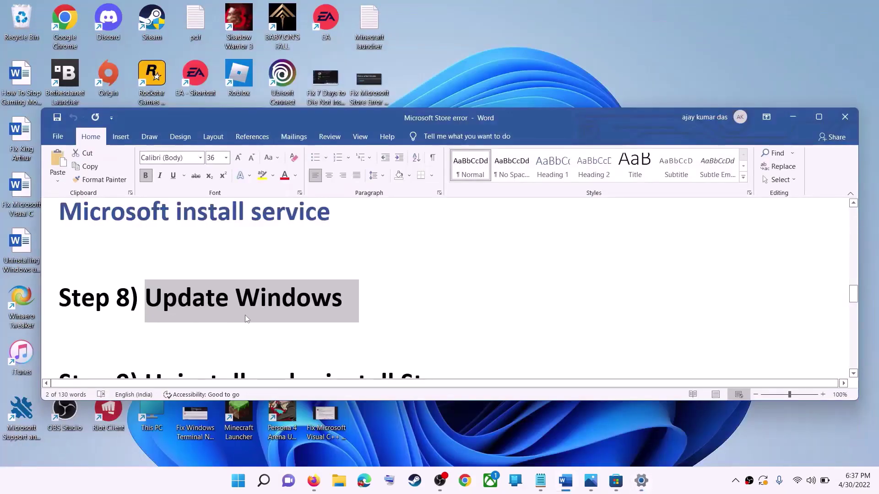
Copy the command "Get-AppxPackage -allusers *WindowsStore* | Remove-AppxPackage" from Step 9 of the Word document.
scroll(263, 302, down, 5)
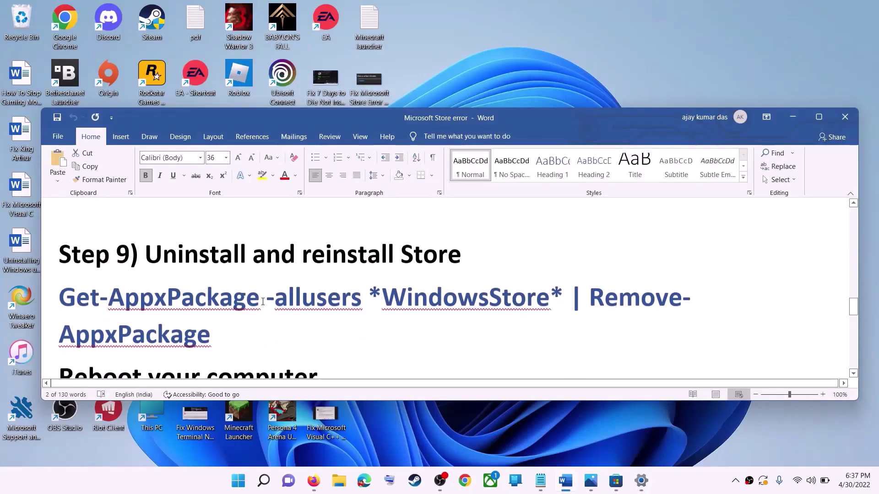
drag(232, 325, 77, 300)
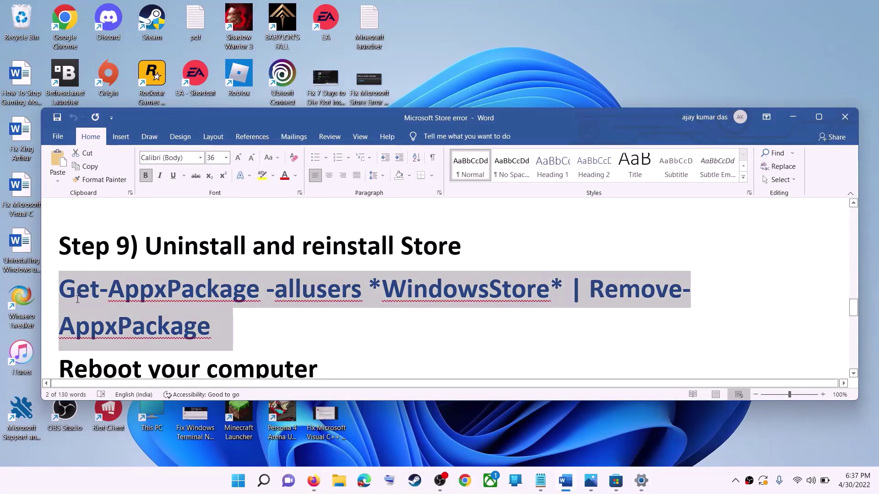
right_click(133, 316)
click(177, 172)
Open Windows PowerShell as administrator, approve the elevation, and run the copied Store removal command.
click(238, 481)
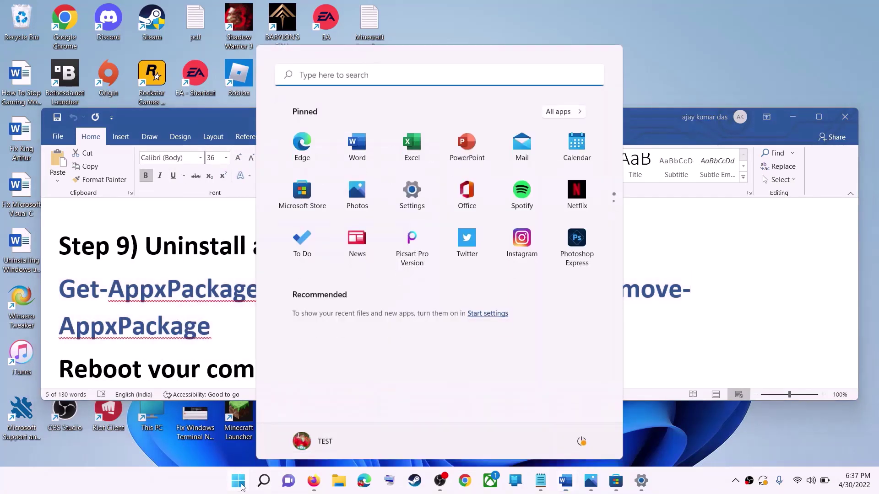
text(powe)
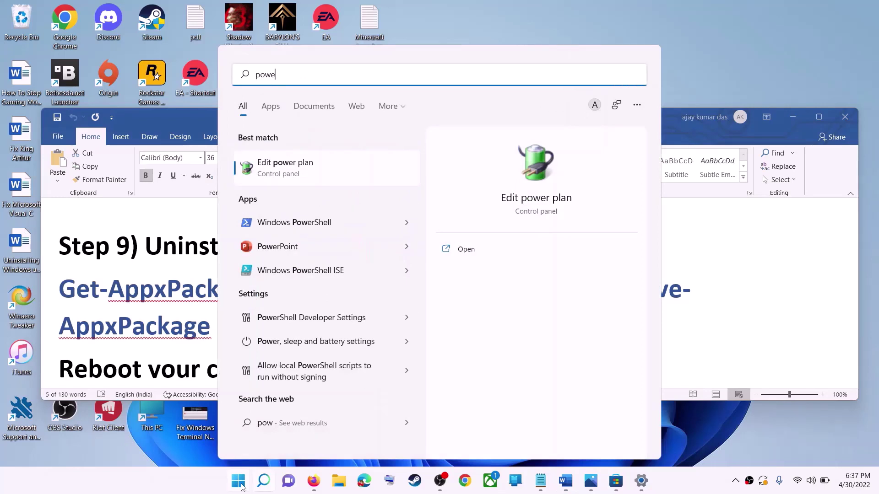
text(rshell)
right_click(284, 169)
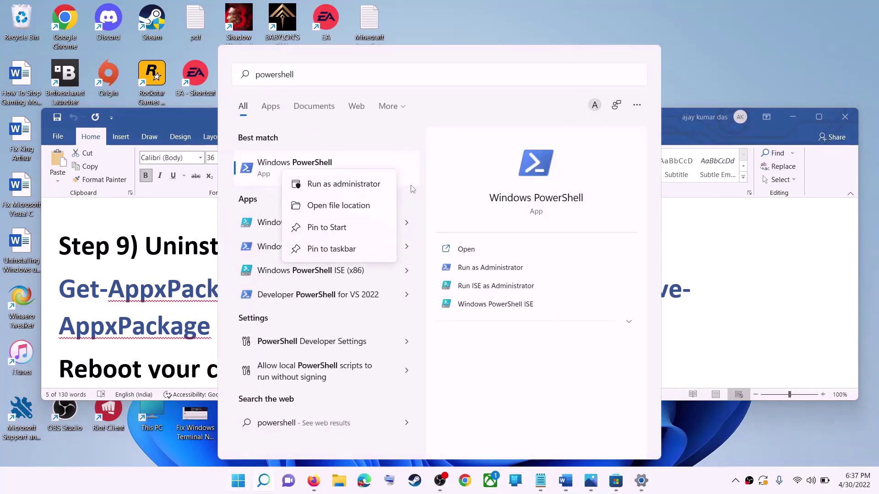
click(356, 184)
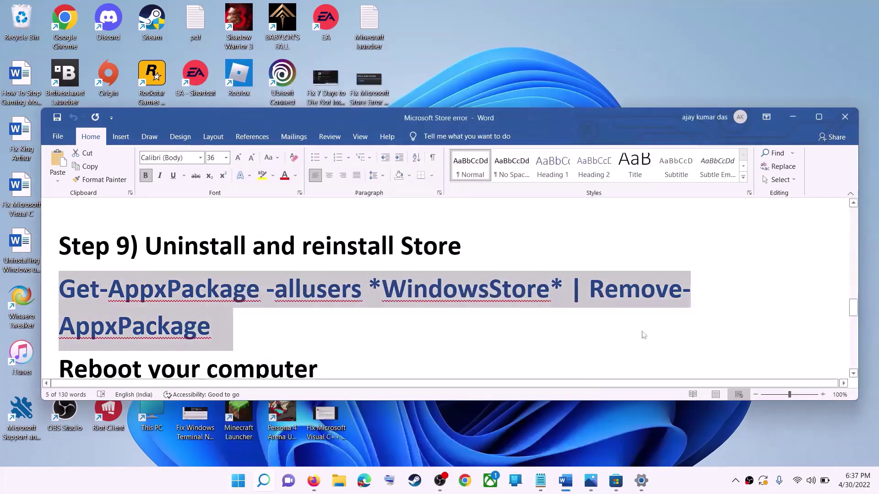
click(376, 327)
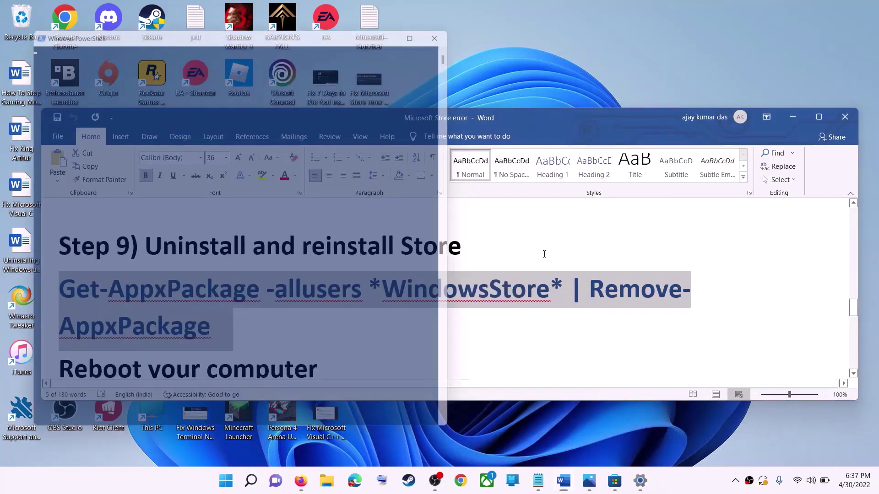
key(ctrl+v)
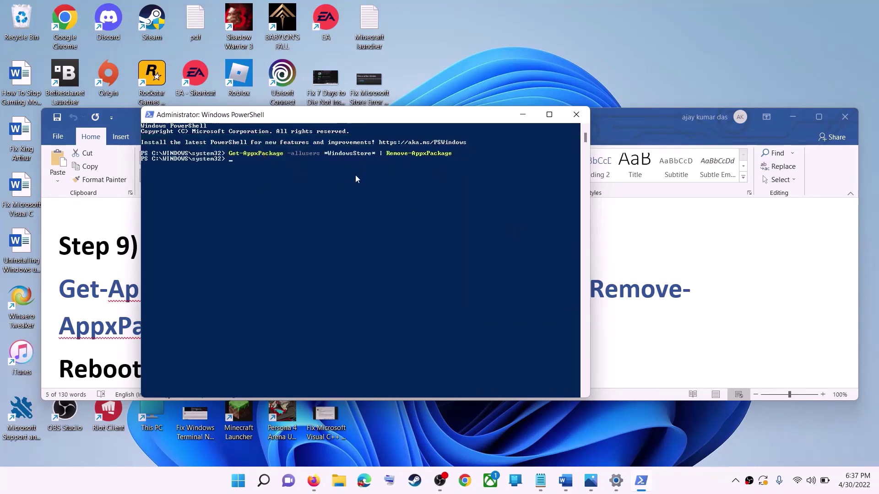
Select the "Reboot your computer" line in the Word document and view the Start power options without restarting.
click(120, 298)
triple_click(405, 304)
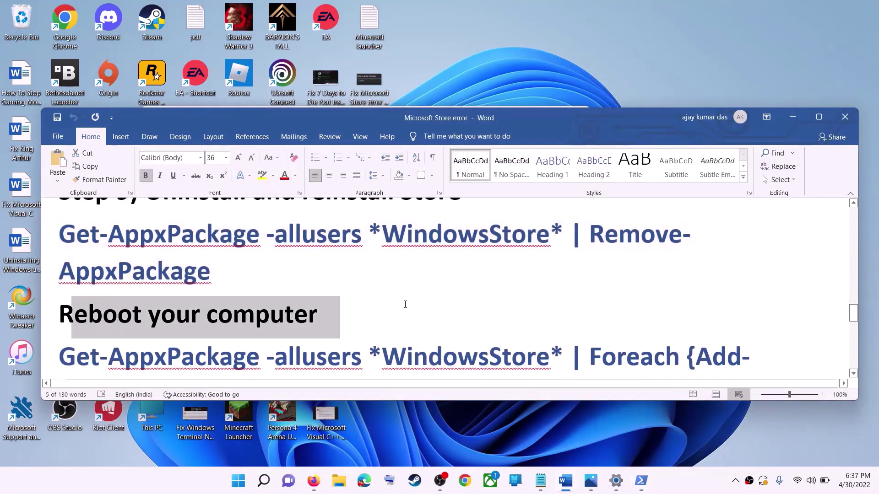
key(super)
click(581, 441)
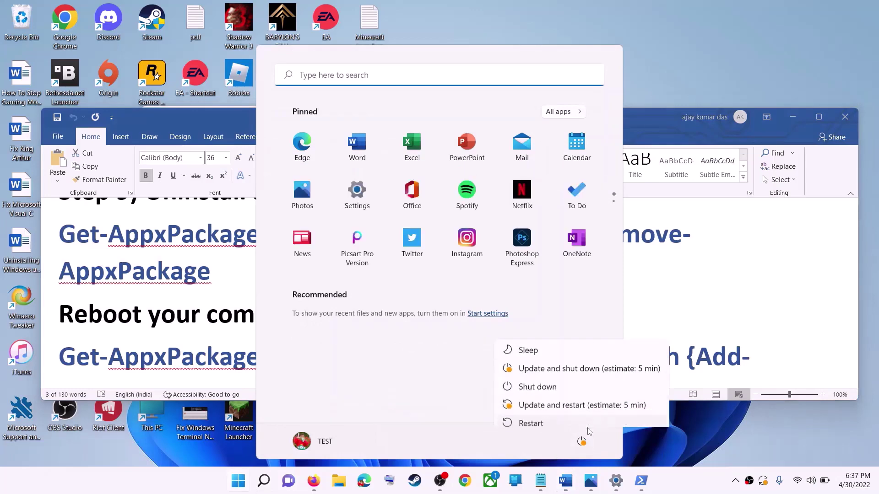
click(420, 402)
key(Escape)
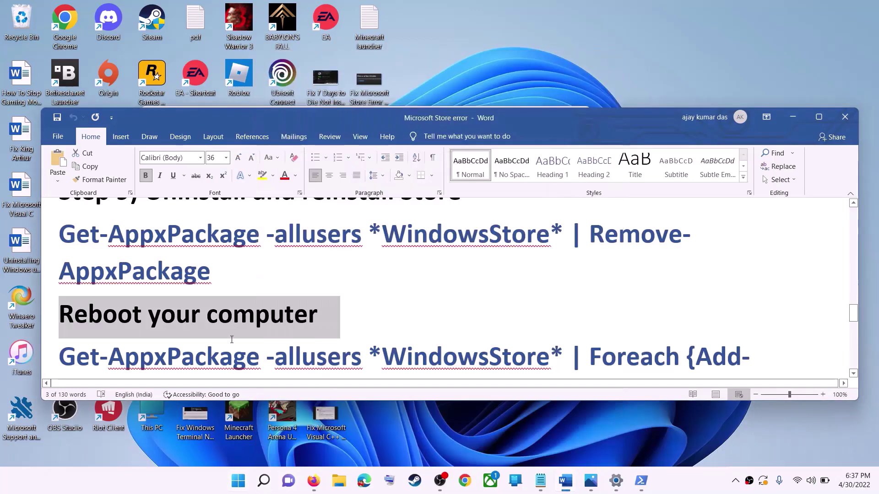
scroll(234, 366, down, 1)
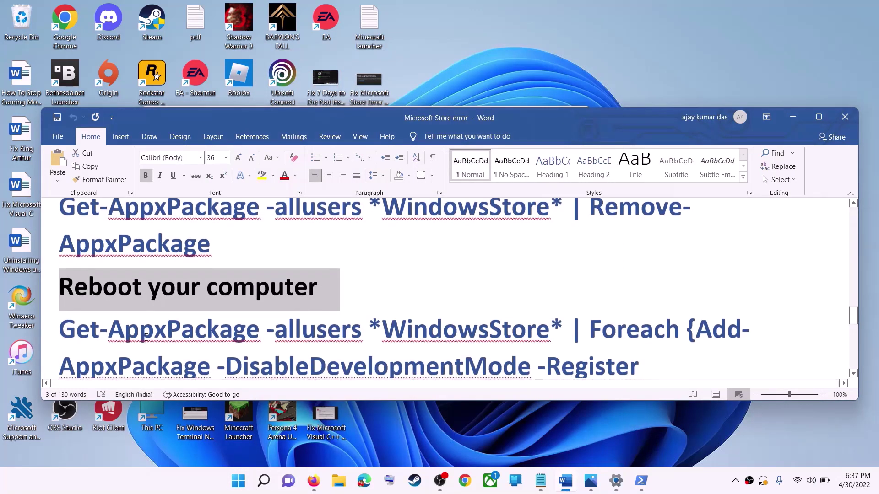
Search for PowerShell and open a new Windows PowerShell window as administrator, approving the elevation.
click(237, 486)
text(rs)
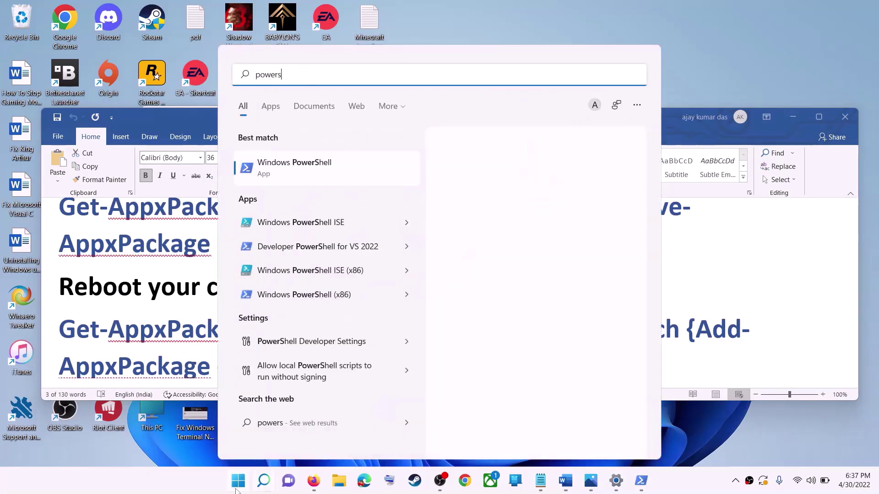
text(hell)
right_click(312, 168)
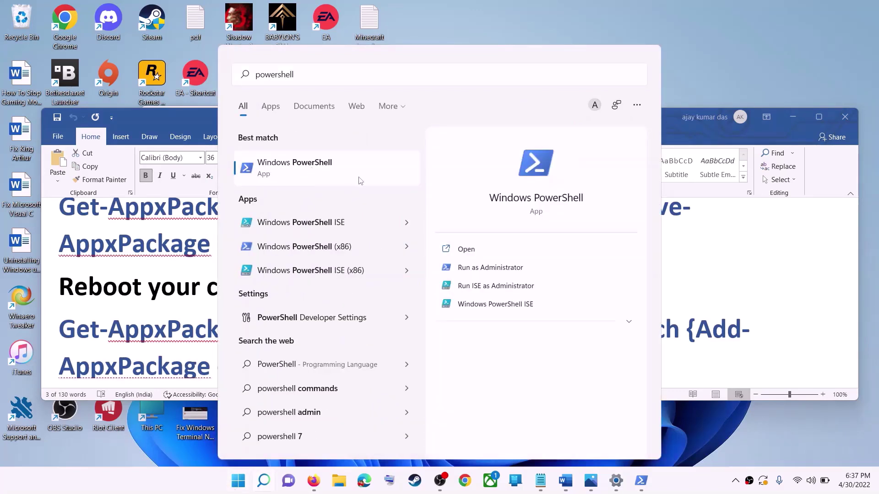
click(374, 183)
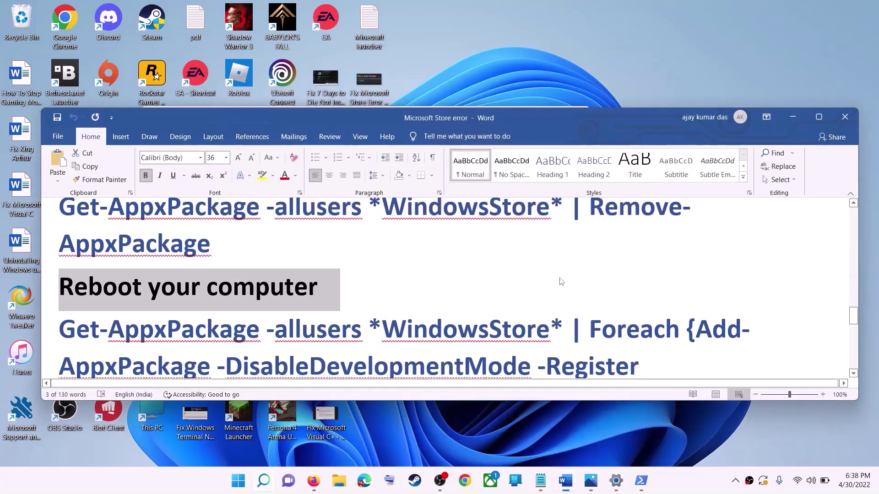
click(405, 327)
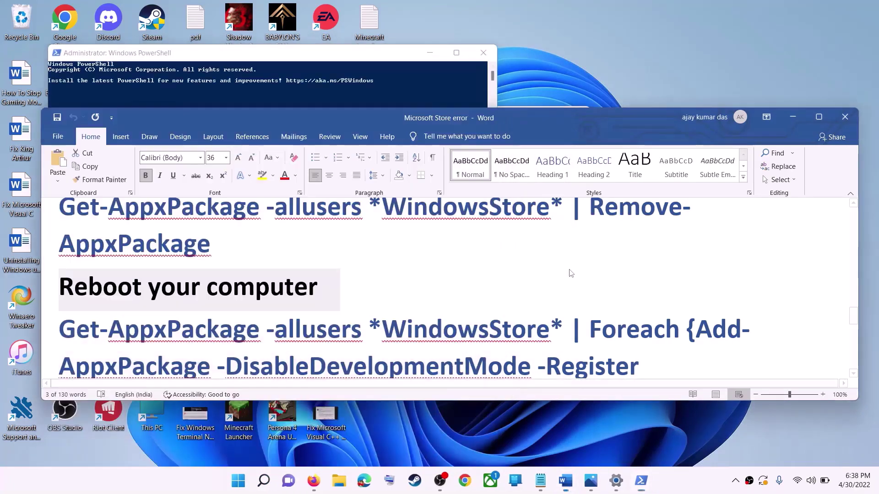
Copy "Get-AppxPackage -allusers *WindowsStore* | Foreach {Add-AppxPackage -DisableDevelopmentMode -Register “$($_.InstallLocation)\AppXManifest.xml”}" from the Word document and run it in the new PowerShell window.
scroll(569, 271, down, 1)
scroll(466, 306, down, 1)
drag(570, 355, 116, 297)
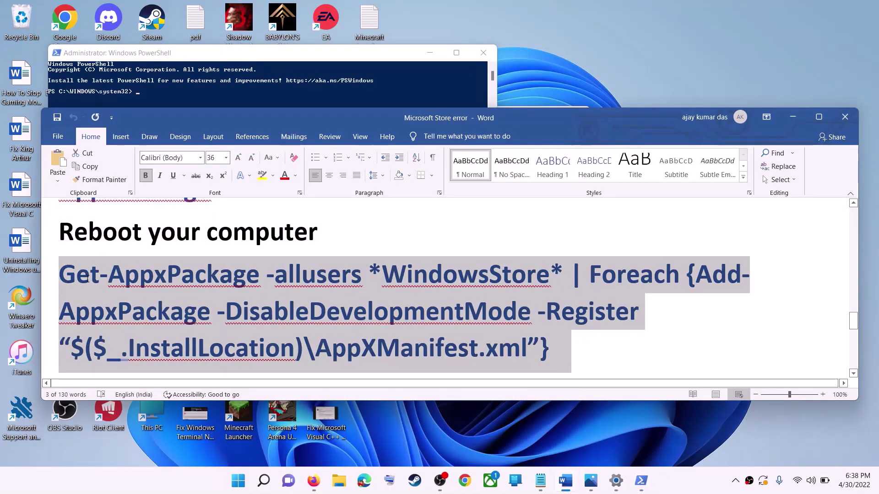
right_click(166, 295)
click(187, 314)
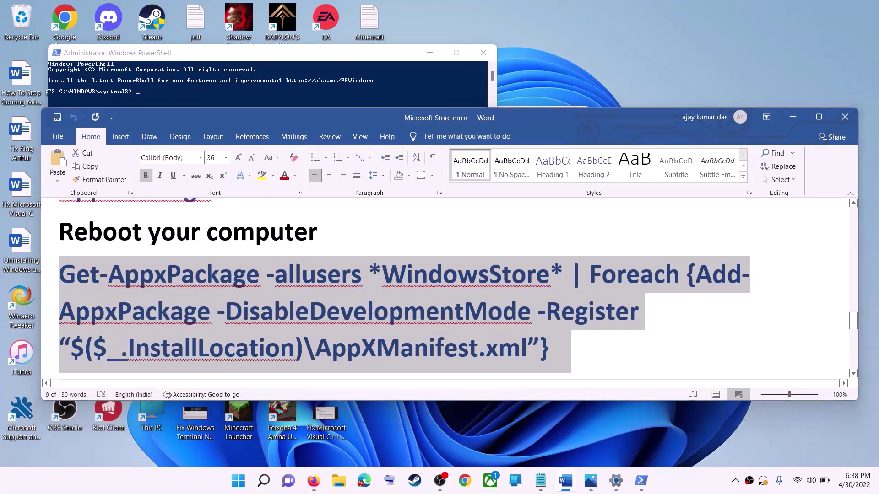
click(273, 91)
click(264, 187)
right_click(266, 187)
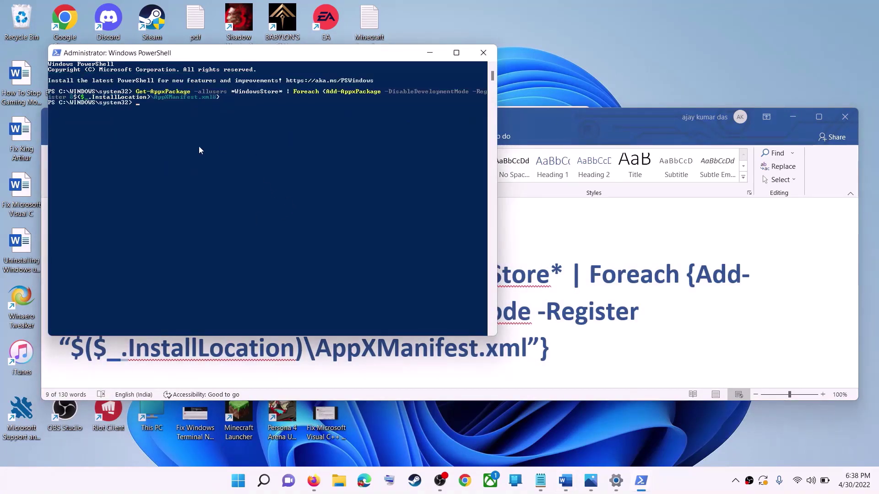
Search for "store" and launch Microsoft Store.
click(240, 485)
text(s)
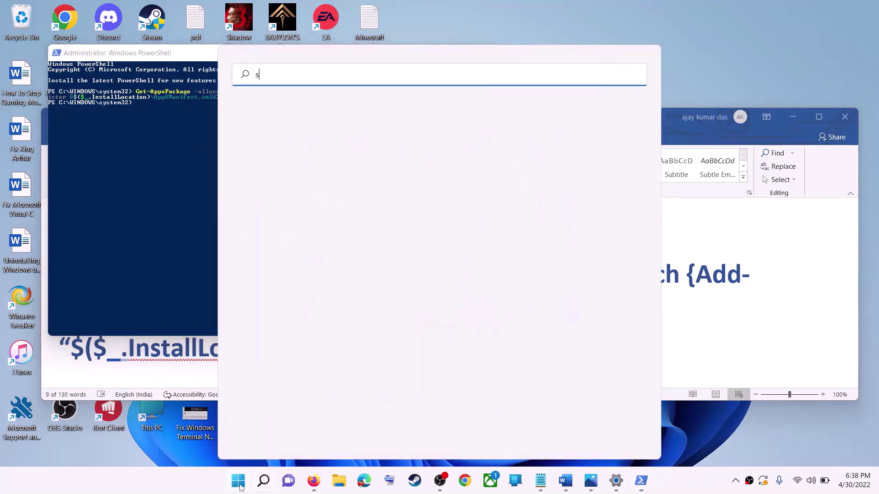
text(tore)
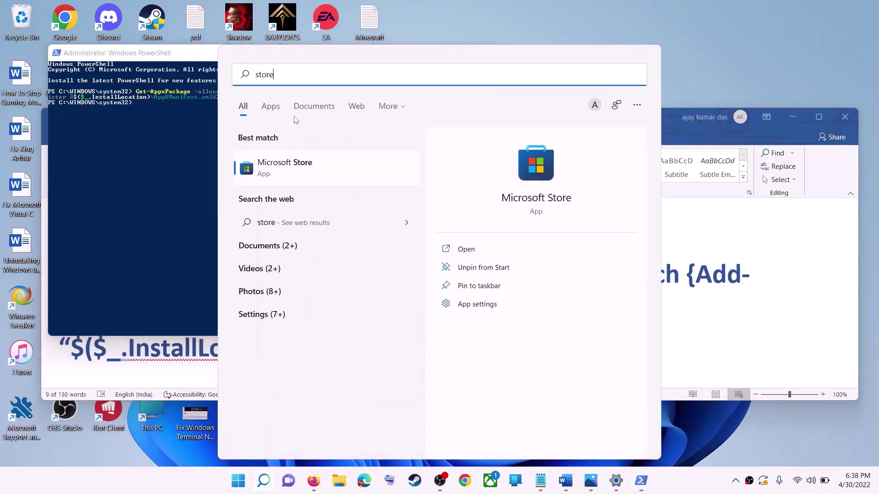
key(Return)
Select Step 10's "Try installing to C drive/Different Drive" text in the Word document and open the Storage page under System in Settings.
scroll(629, 319, down, 4)
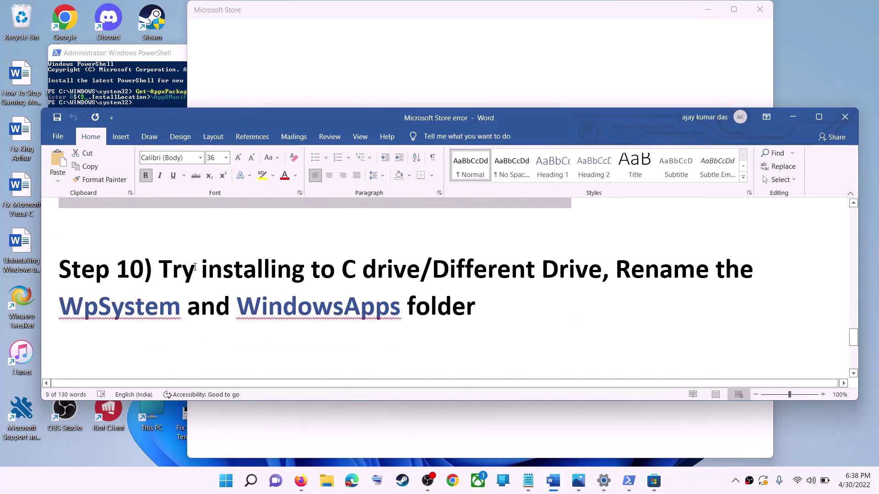
drag(186, 266, 601, 270)
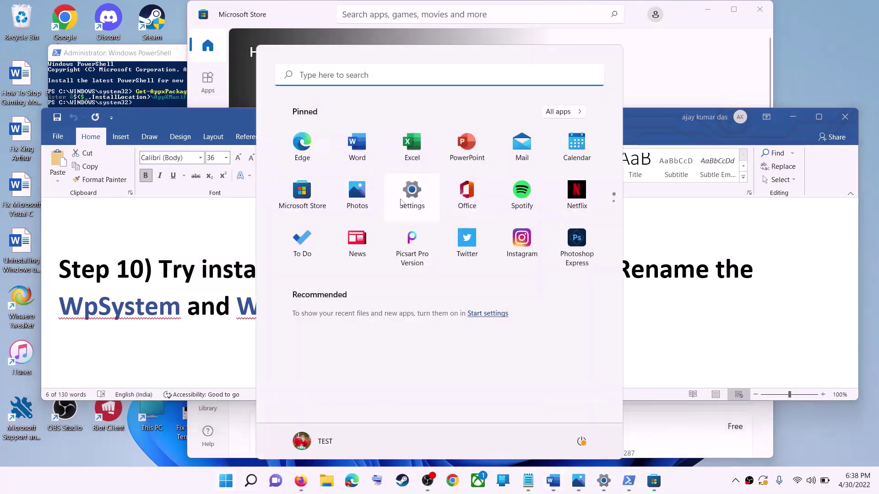
key(super)
click(400, 200)
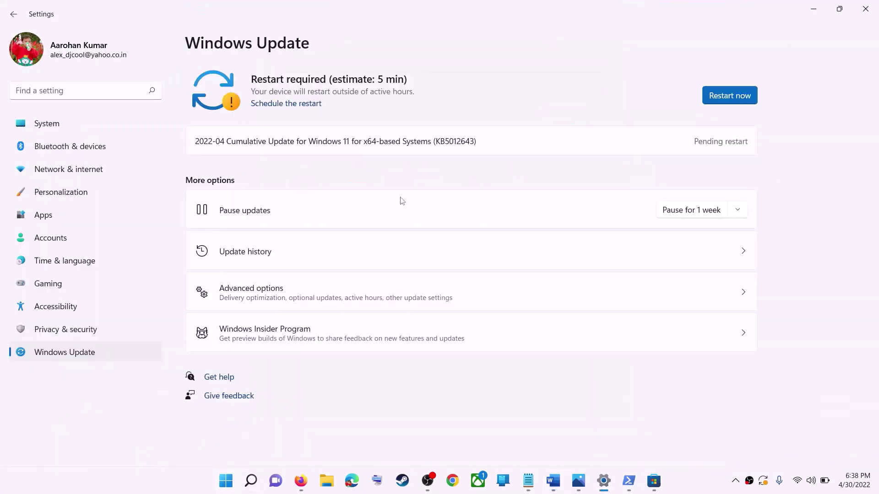
click(56, 128)
scroll(273, 315, down, 1)
scroll(273, 315, down, 2)
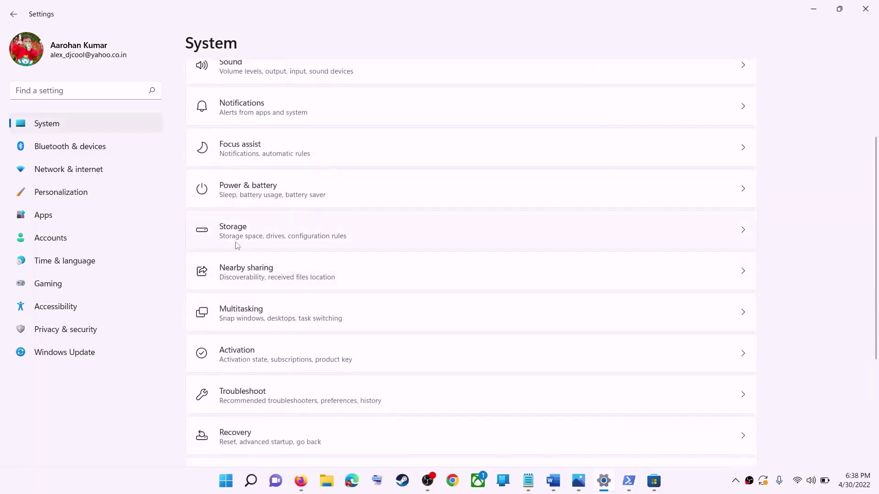
click(250, 236)
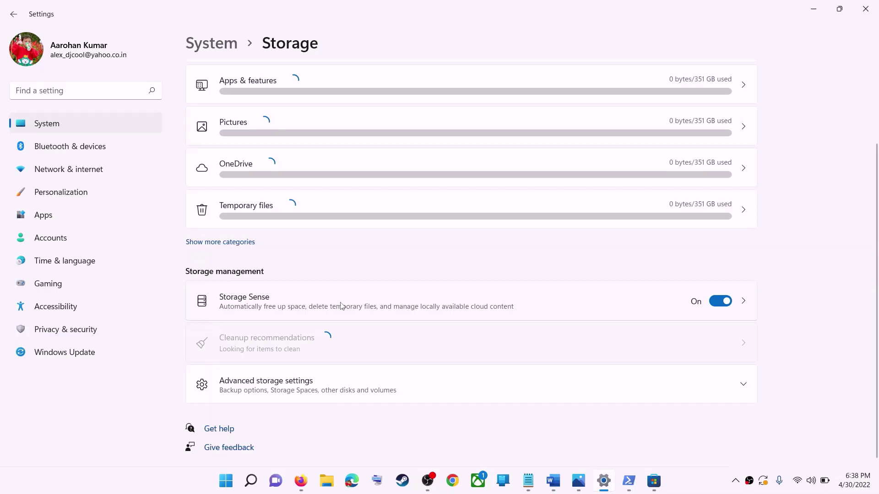
click(261, 159)
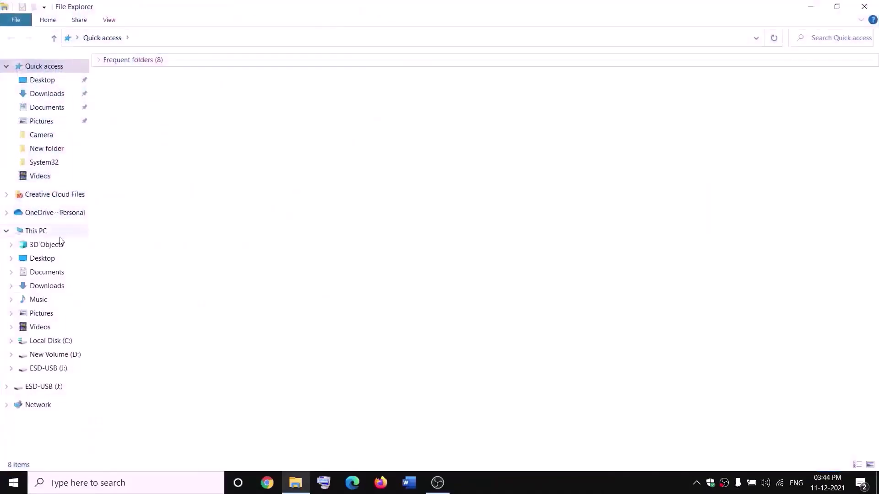
Open the New Volume (D:) drive in File Explorer and view the actions available for the WpSystem folder.
click(46, 236)
double_click(325, 171)
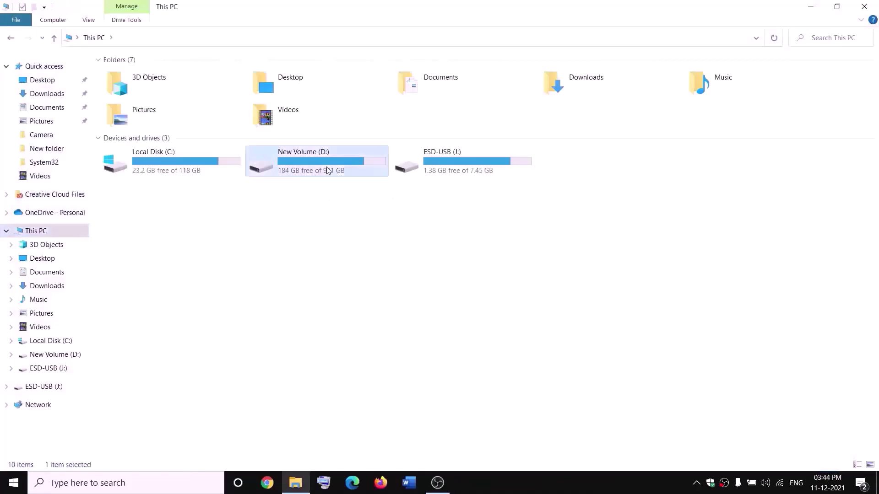
click(183, 322)
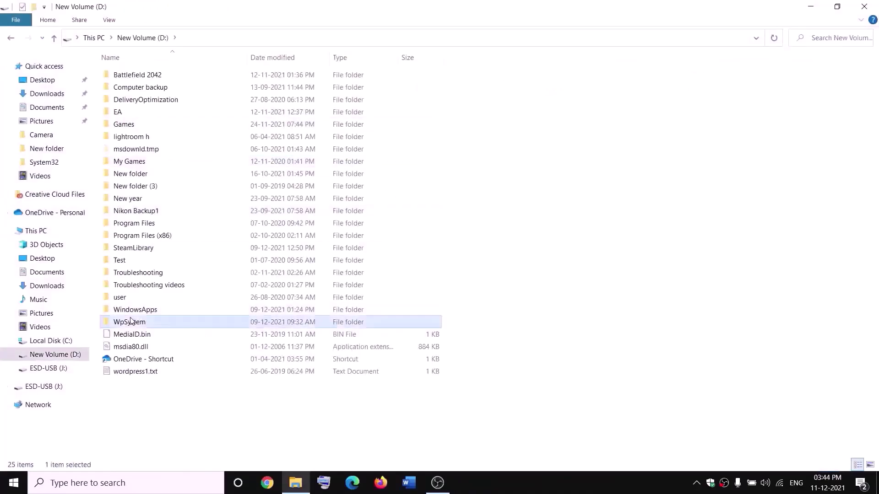
right_click(182, 323)
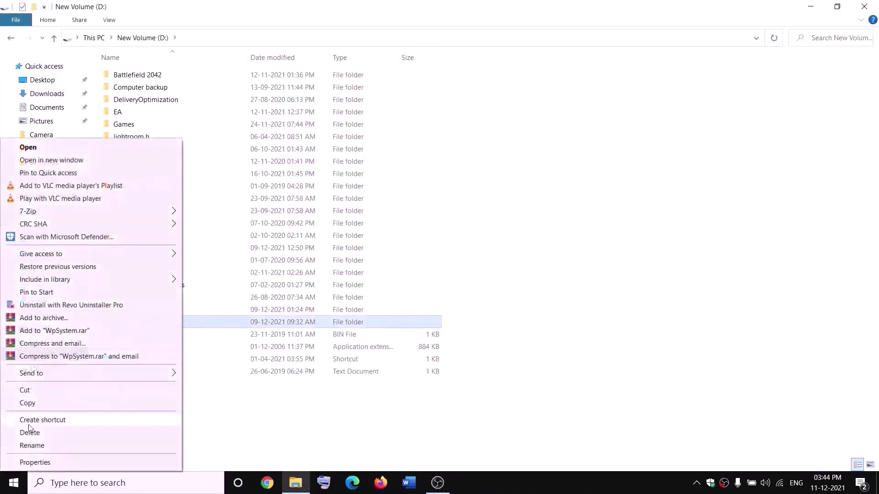
click(279, 414)
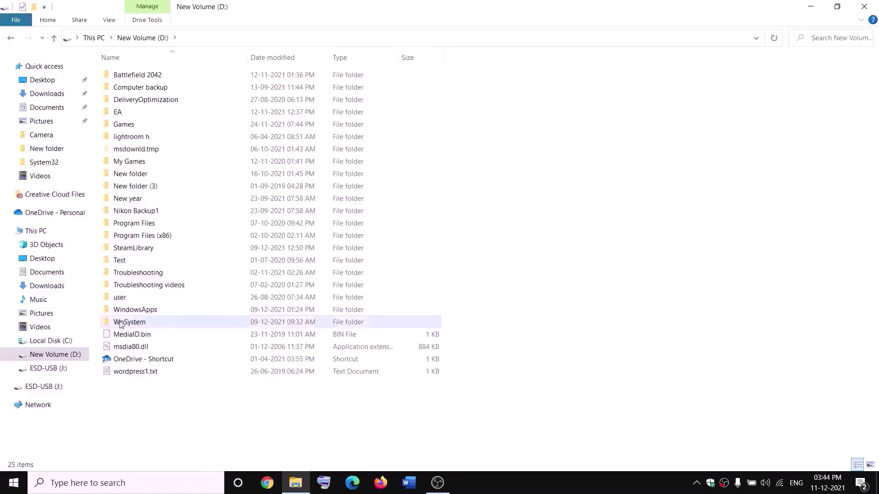
Open the WpSystem folder's properties and show its security permissions.
mouse_move(133, 326)
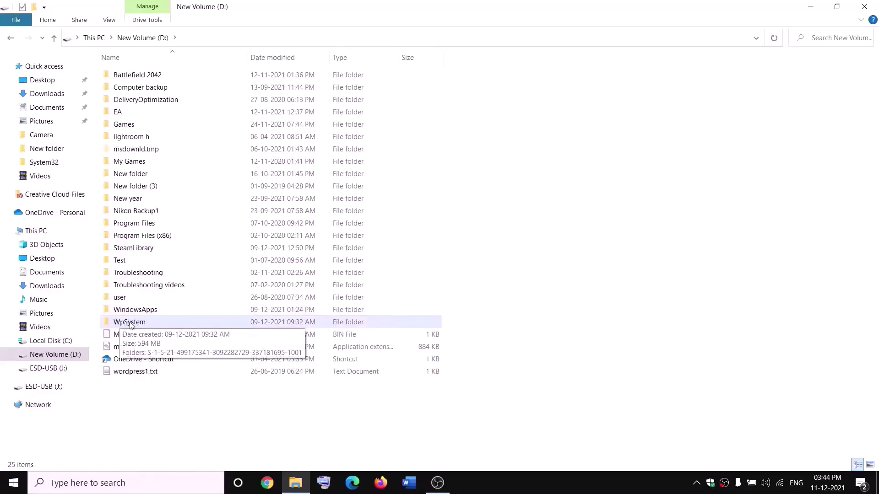
right_click(129, 324)
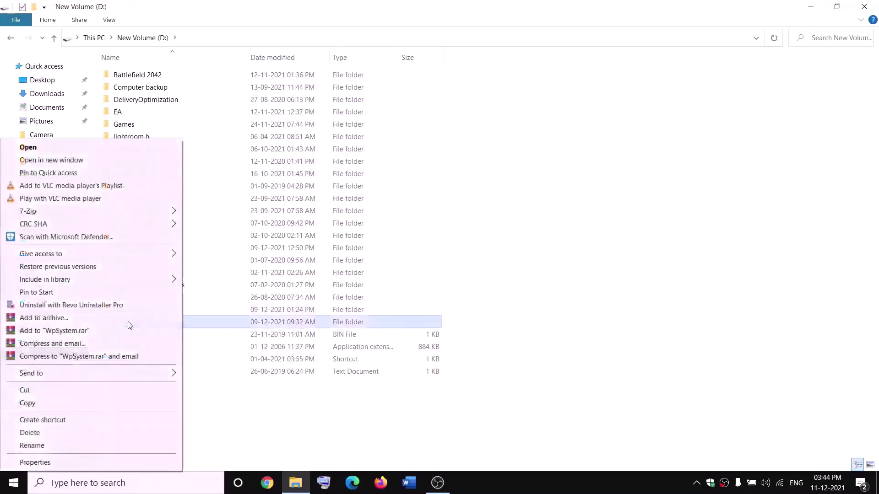
click(32, 462)
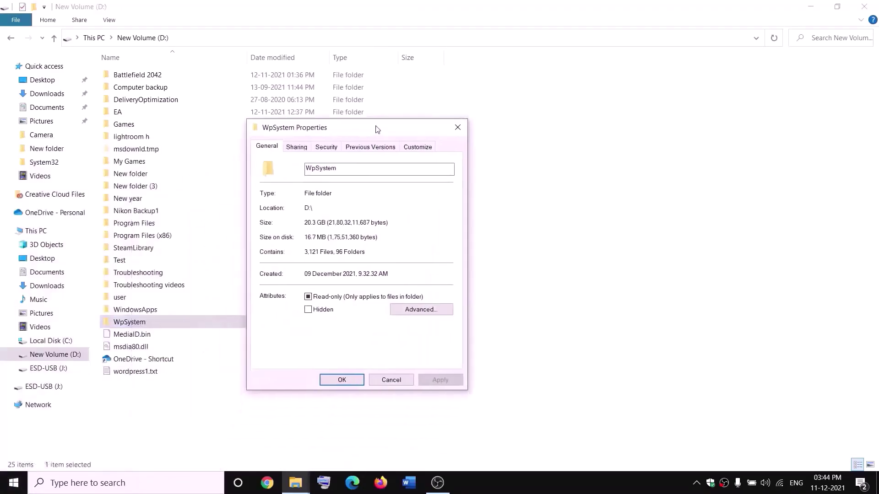
click(326, 147)
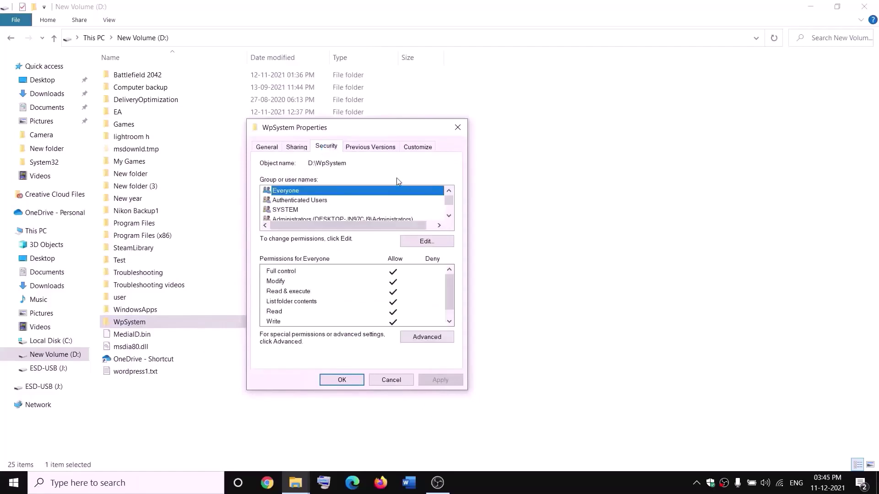
In the WpSystem folder's advanced security settings, change the owner to Everyone, verifying the entered name.
click(427, 338)
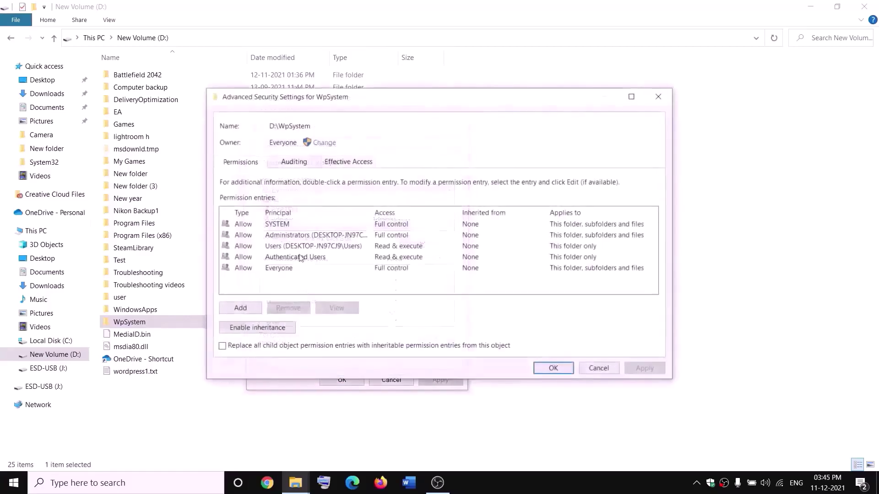
click(324, 143)
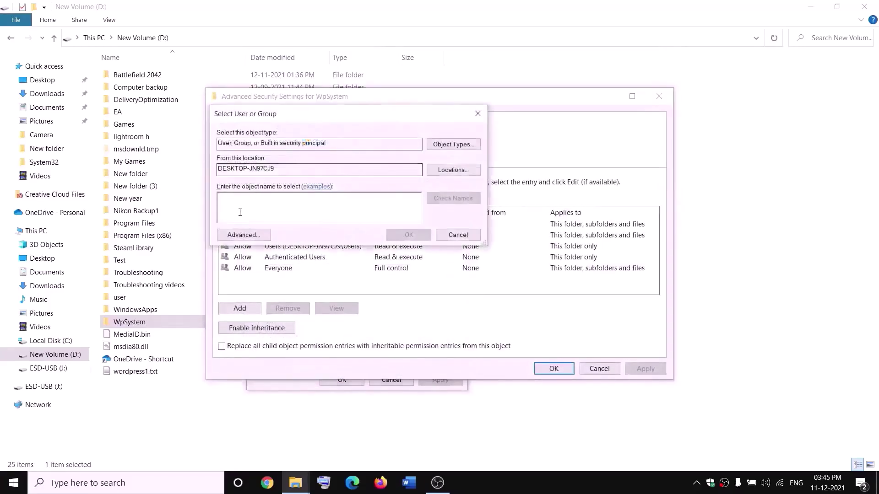
text(w)
key(BackSpace)
text(everyone)
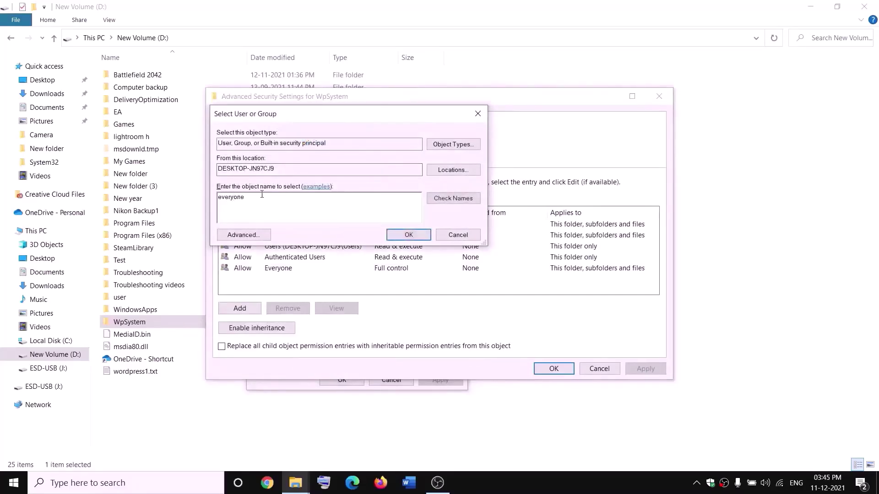
double_click(262, 194)
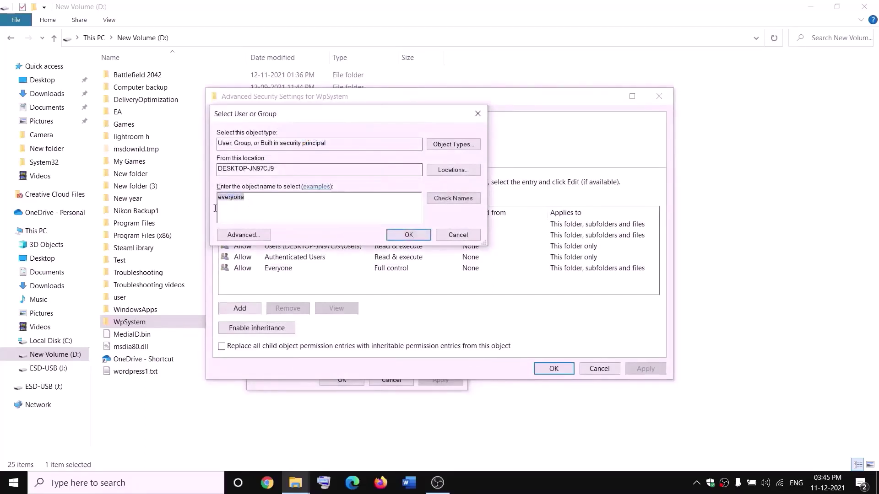
click(458, 202)
click(410, 236)
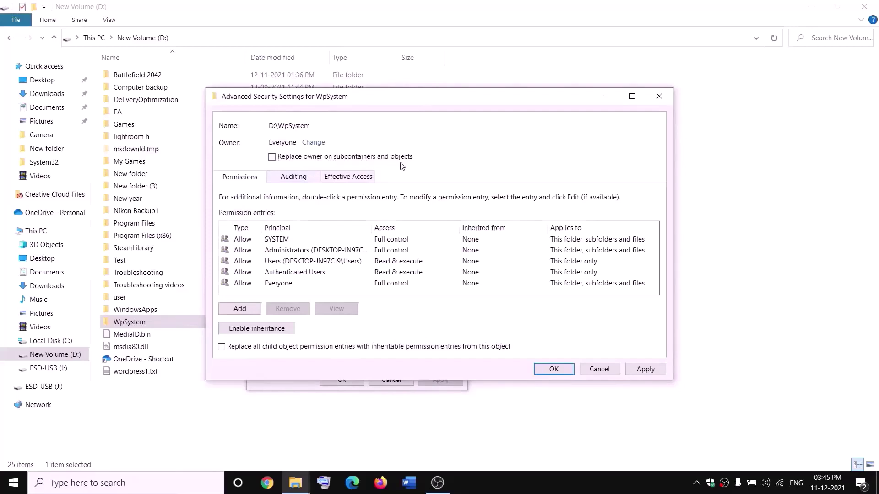
Replace the owner on WpSystem's subcontainers and objects, apply the ownership change and close the folder's properties.
click(272, 157)
click(645, 369)
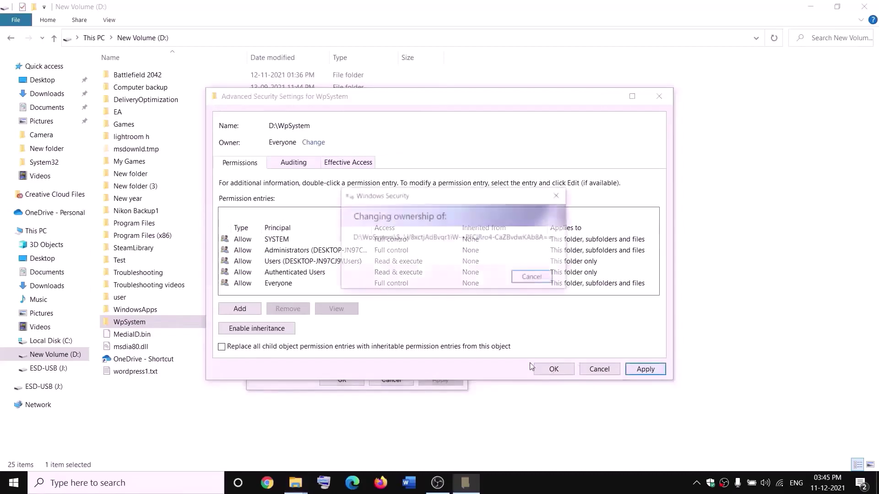
click(532, 290)
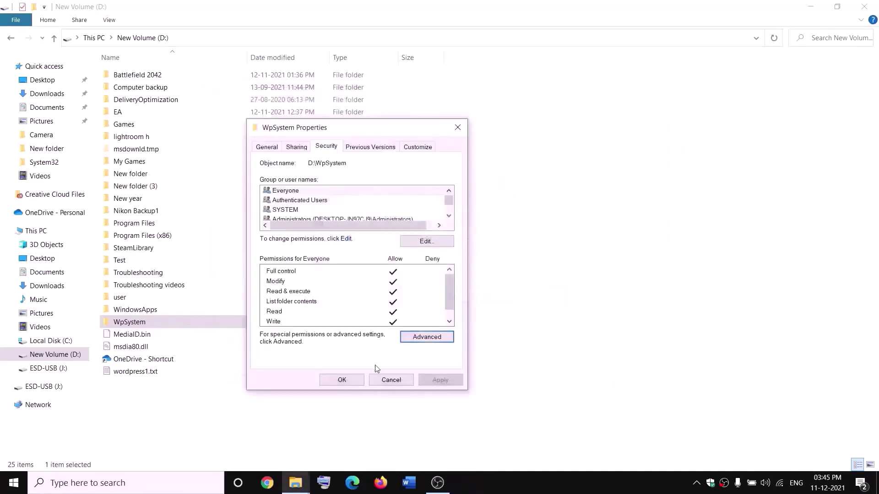
click(344, 380)
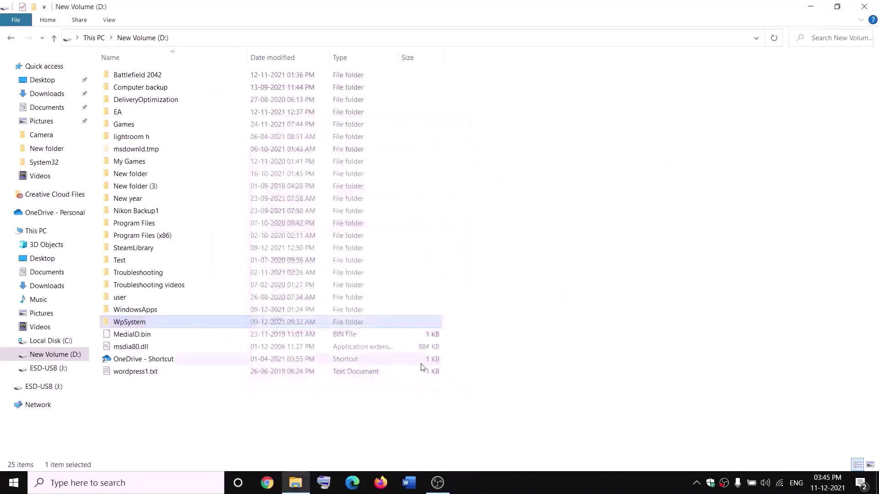
Reopen WpSystem's advanced security settings and add a permission entry with Everyone as the principal.
right_click(132, 324)
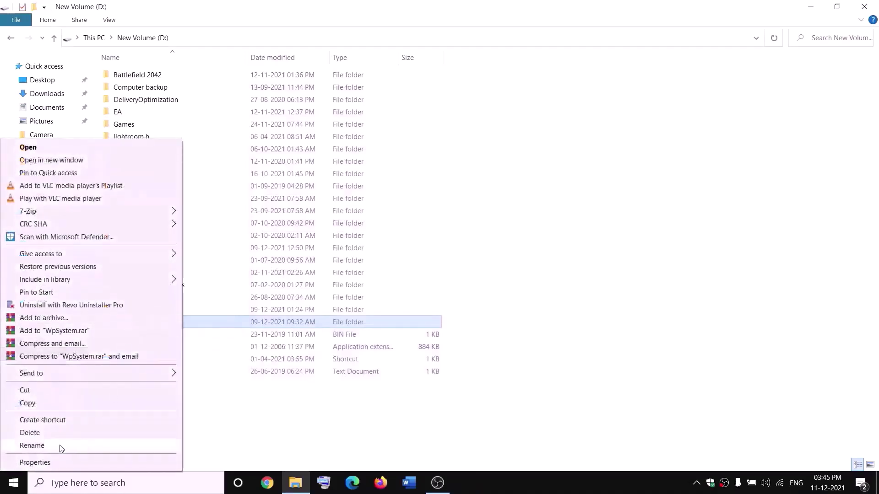
click(52, 462)
drag(239, 204, 296, 150)
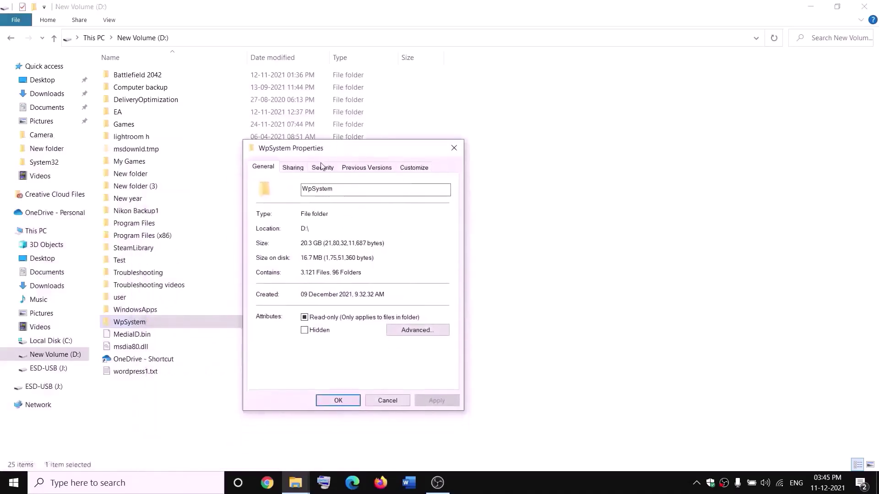
click(324, 167)
click(424, 358)
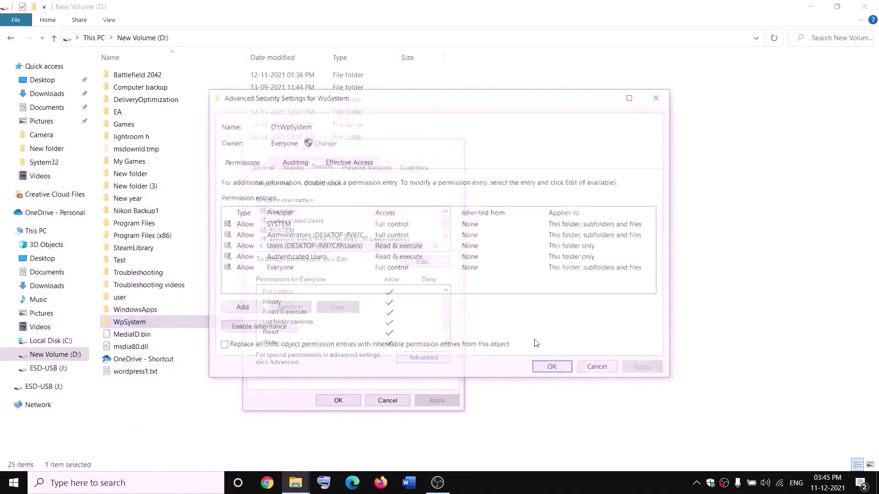
click(244, 310)
click(242, 105)
text(everyone)
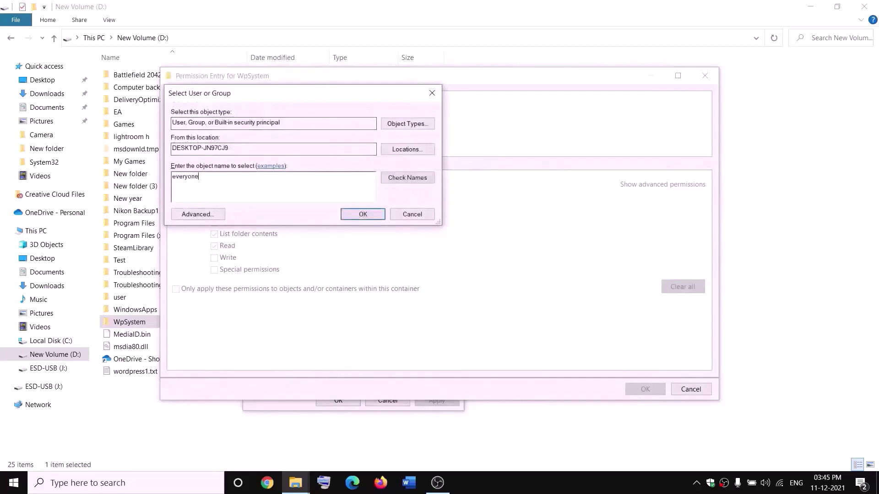
click(412, 179)
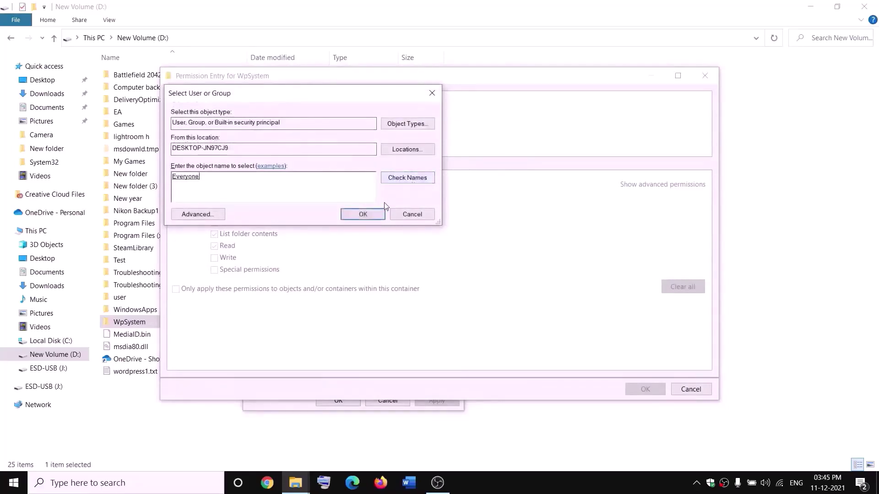
click(368, 215)
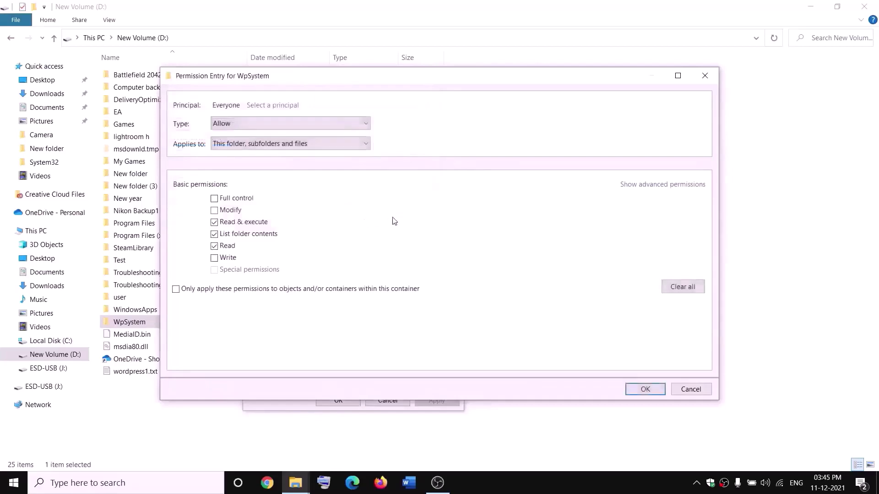
Grant Everyone full control in the WpSystem permission entry and confirm the security settings and folder properties.
click(214, 200)
click(645, 389)
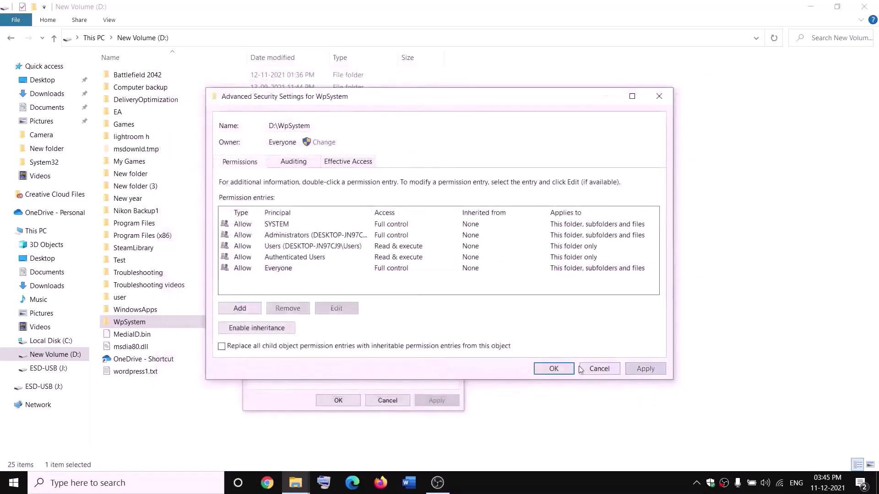
click(553, 370)
click(352, 400)
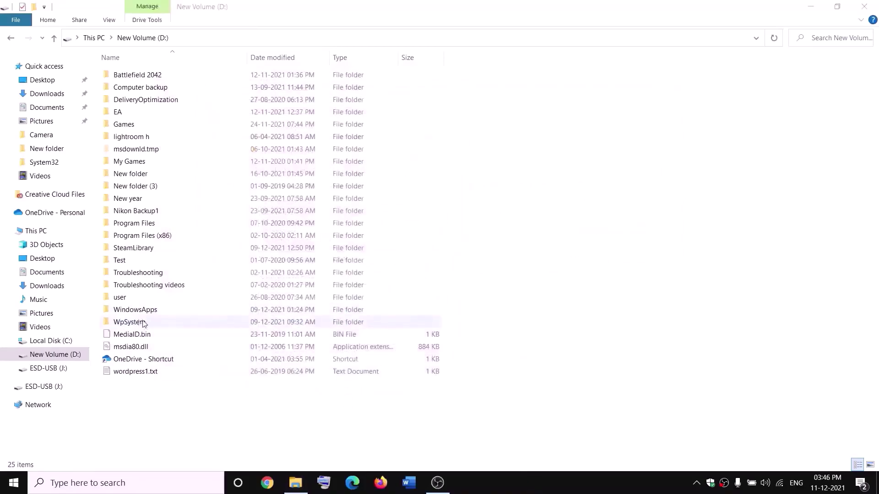
Rename the WpSystem folder on the New Volume (D:) drive as WpSystem.old.
right_click(128, 326)
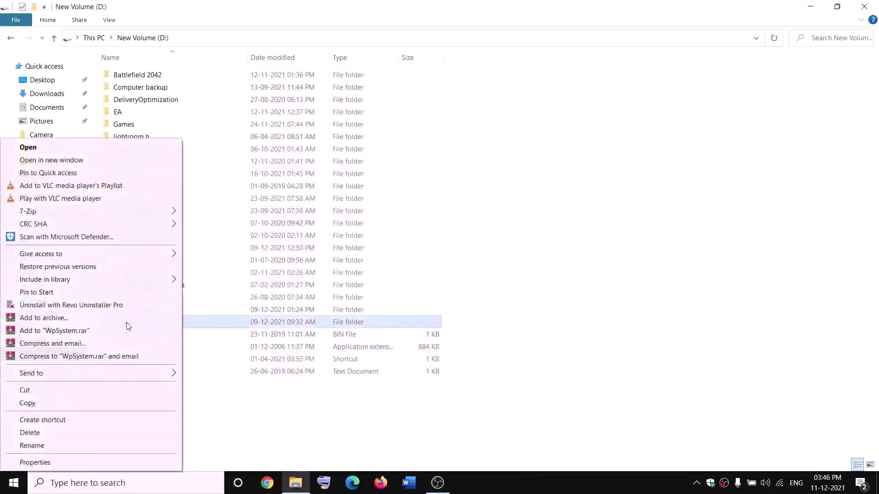
click(35, 448)
key(End)
text(.old)
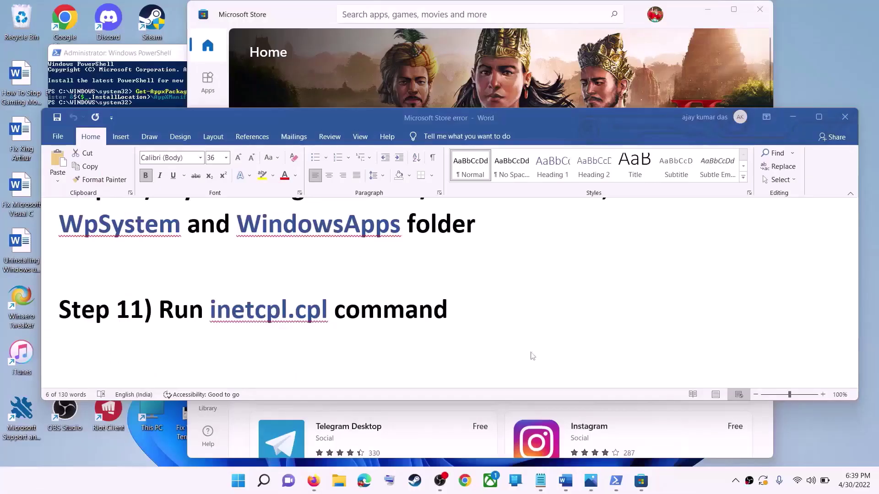
Select Step 11's "Run inetcpl.cpl command" text in the Word document, search Windows for inetcpl.cpl and open it.
drag(177, 316, 404, 313)
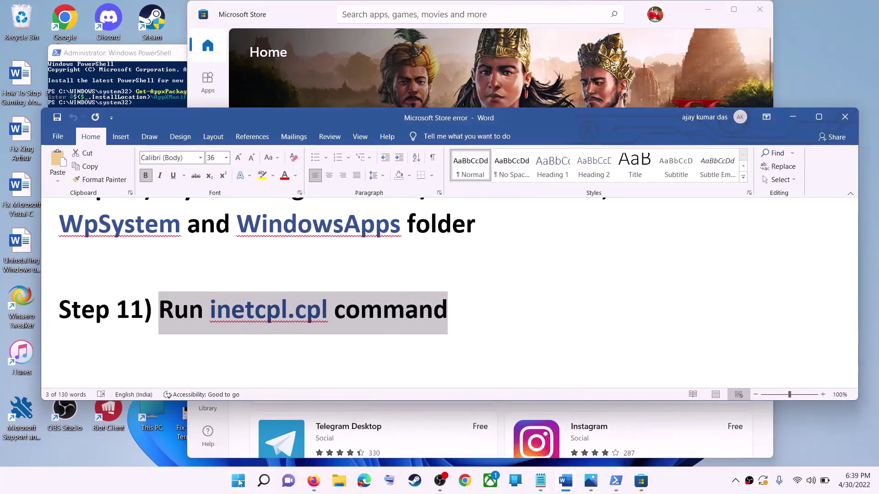
click(238, 481)
text(i)
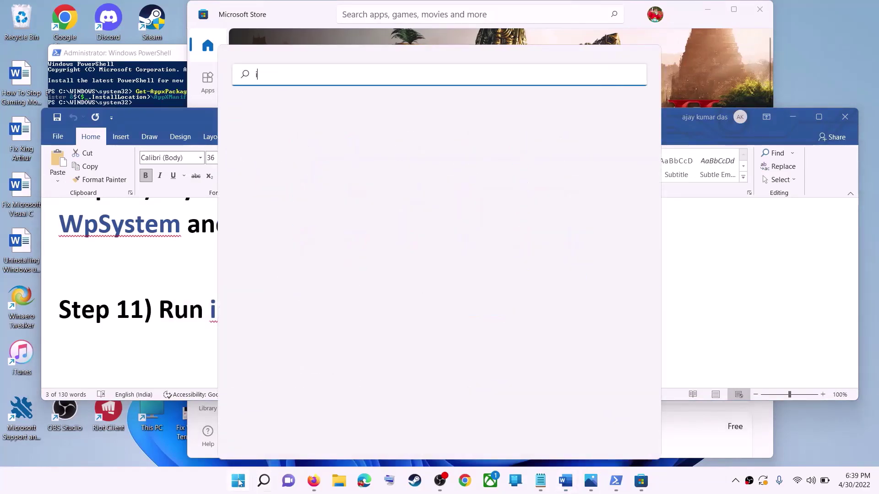
text(netc)
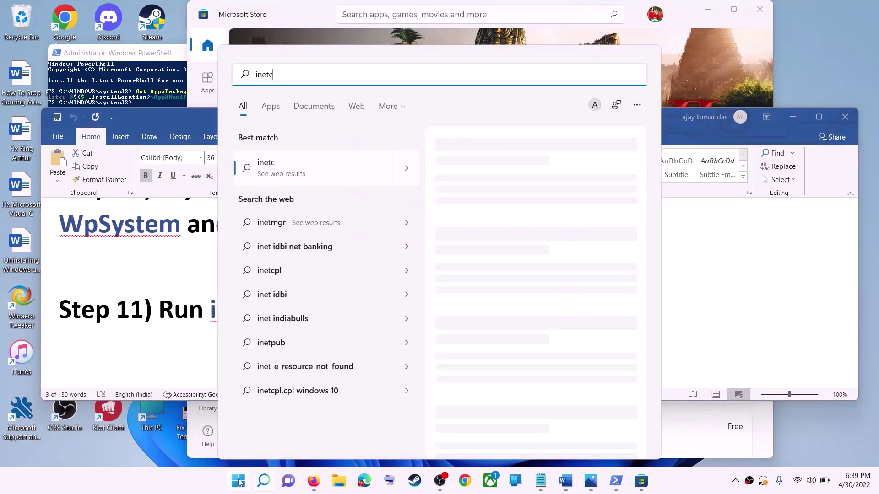
text(pl.cpl)
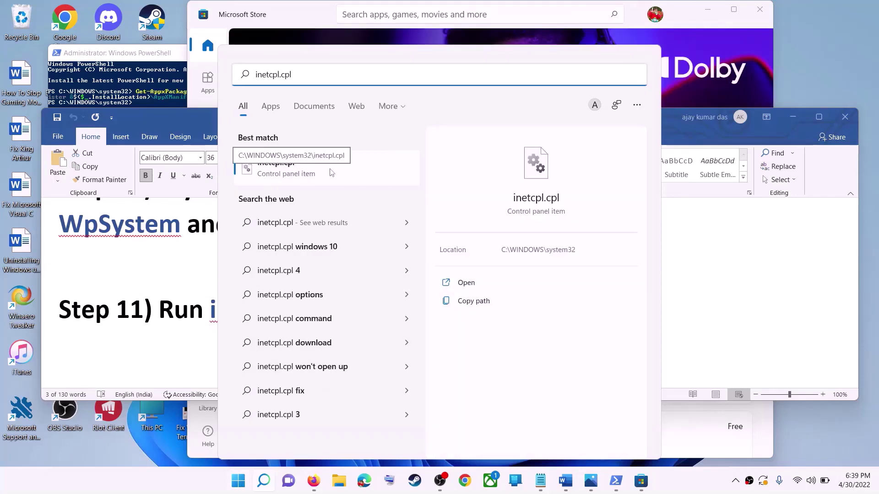
click(332, 172)
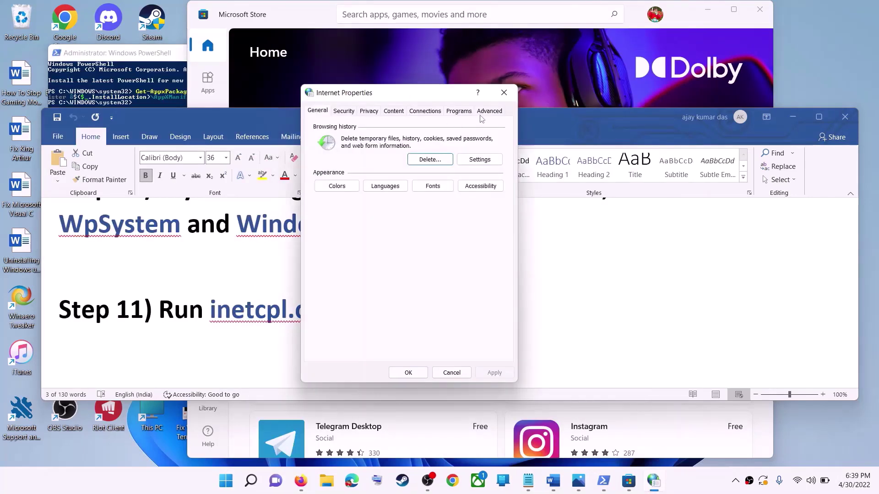
Review the Use TLS options in the advanced Internet Properties settings and close the dialog with OK.
click(488, 111)
scroll(444, 209, down, 15)
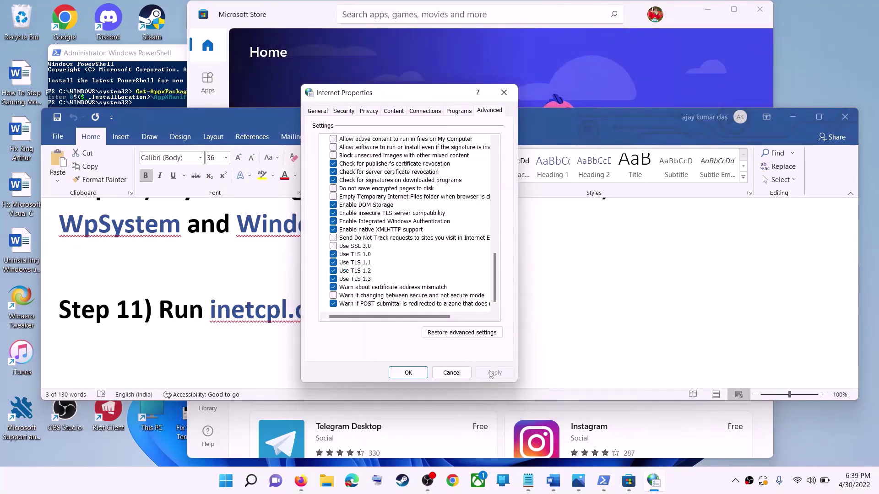
click(408, 373)
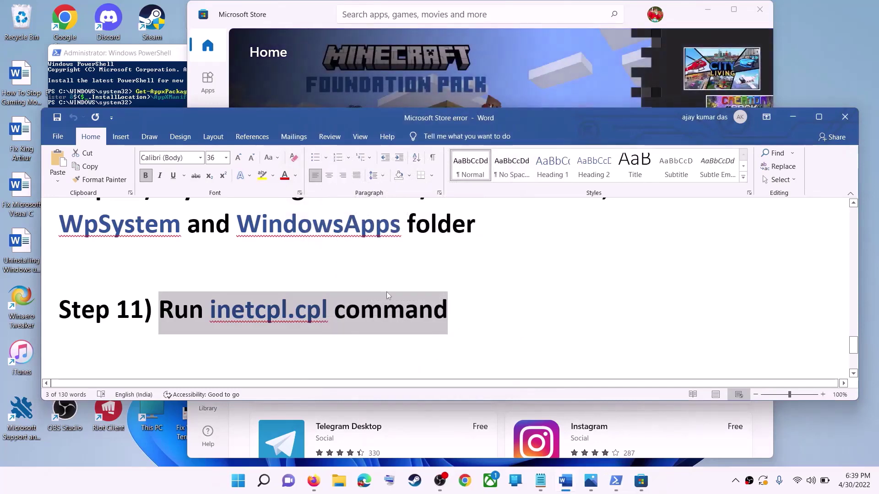
Read Step 12 on updating Windows with the media creation tool in the Word document and highlight its Windows 11 download link.
click(263, 271)
scroll(266, 274, down, 3)
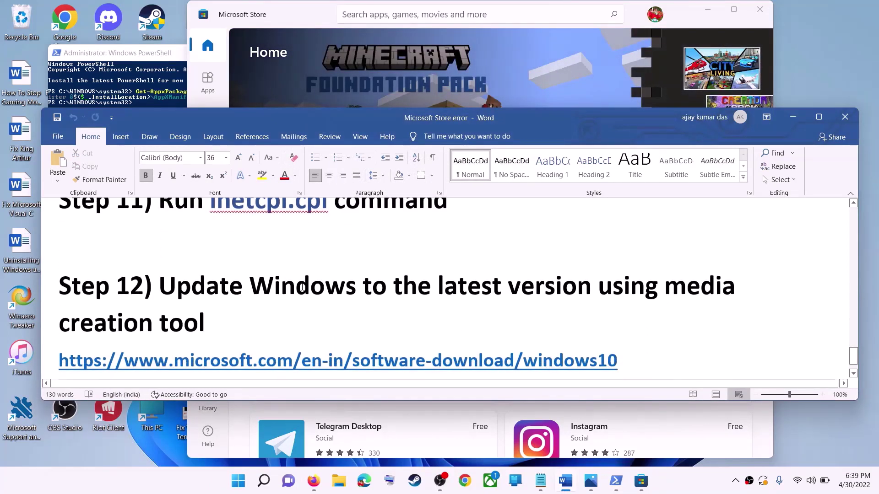
drag(159, 259, 209, 295)
click(255, 295)
scroll(256, 295, down, 1)
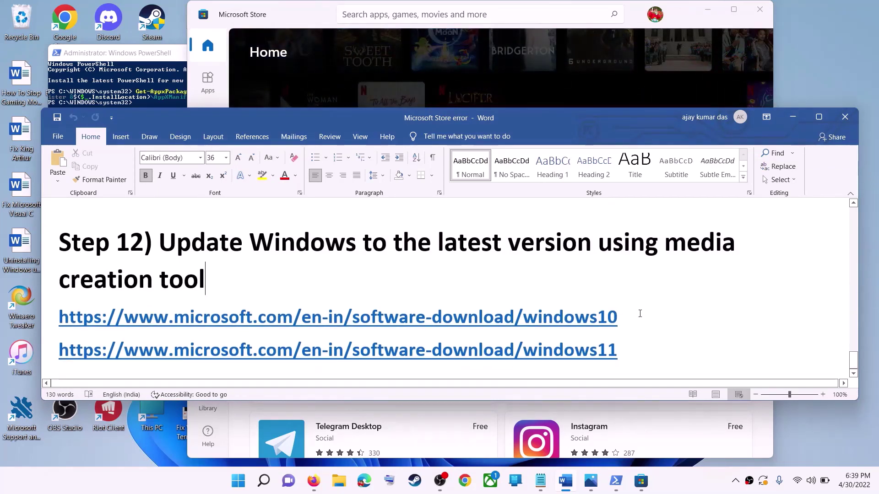
click(217, 329)
drag(638, 349, 60, 350)
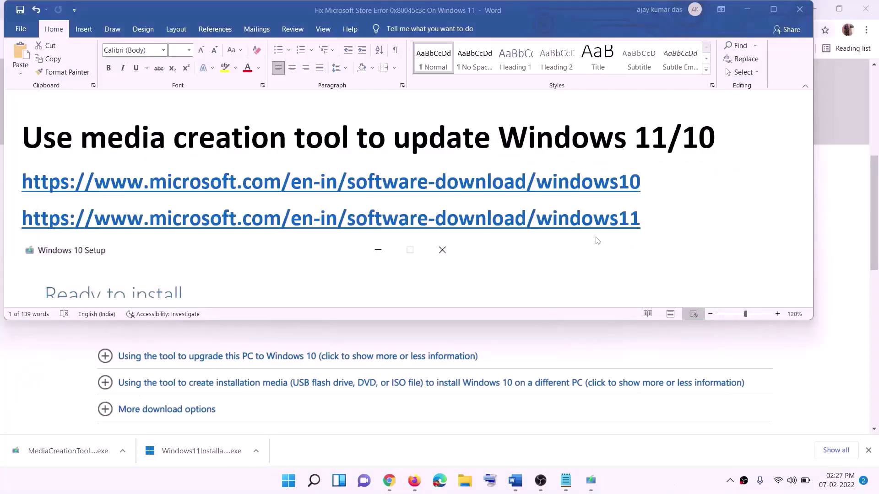
Highlight the Windows 10 download link and the Windows 11 link under "Use media creation tool to update Windows 11/10".
click(648, 182)
triple_click(648, 182)
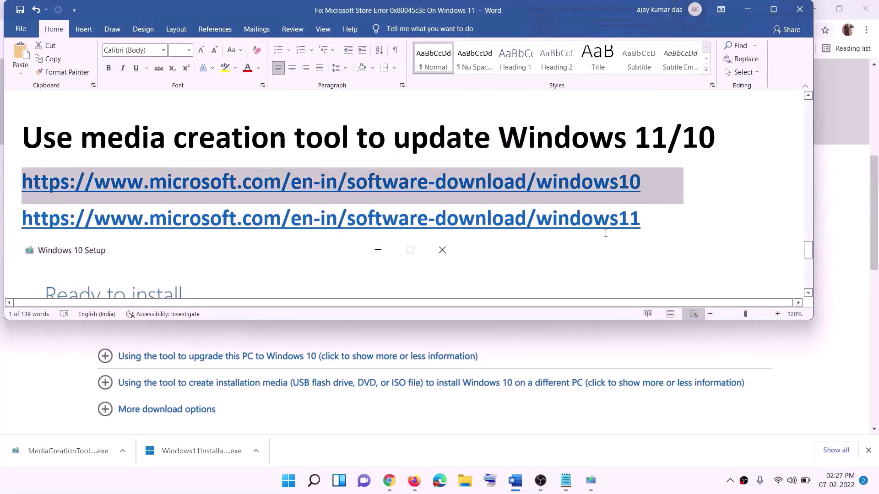
triple_click(151, 219)
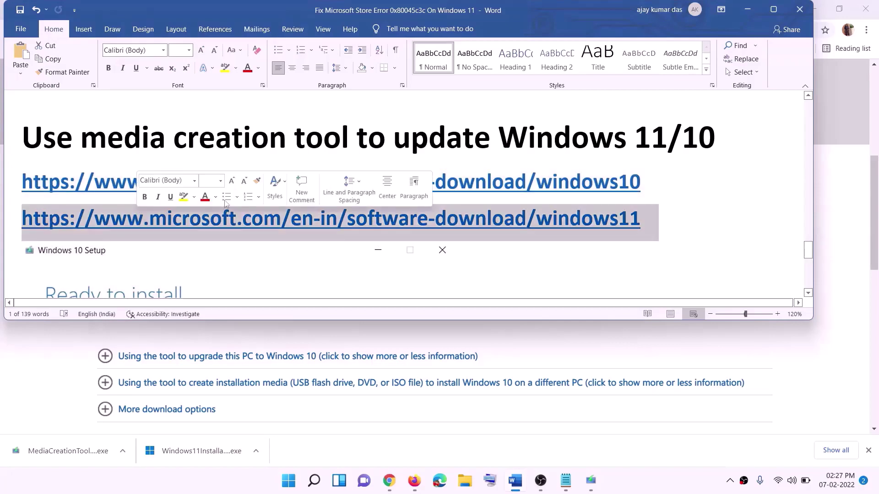
Switch to the Download Windows 10 page in Chrome and examine the "Create Windows 10 installation media" section.
click(747, 9)
scroll(378, 194, up, 5)
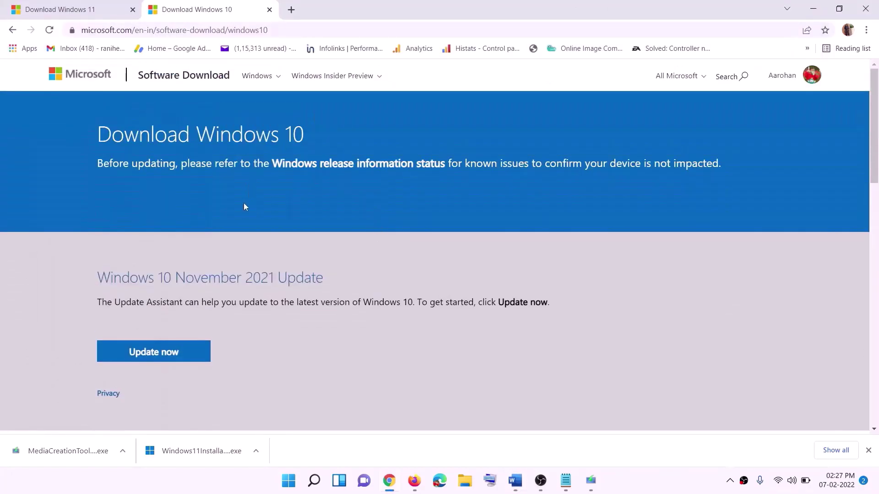
scroll(272, 167, down, 5)
drag(104, 275, 195, 274)
scroll(244, 260, down, 2)
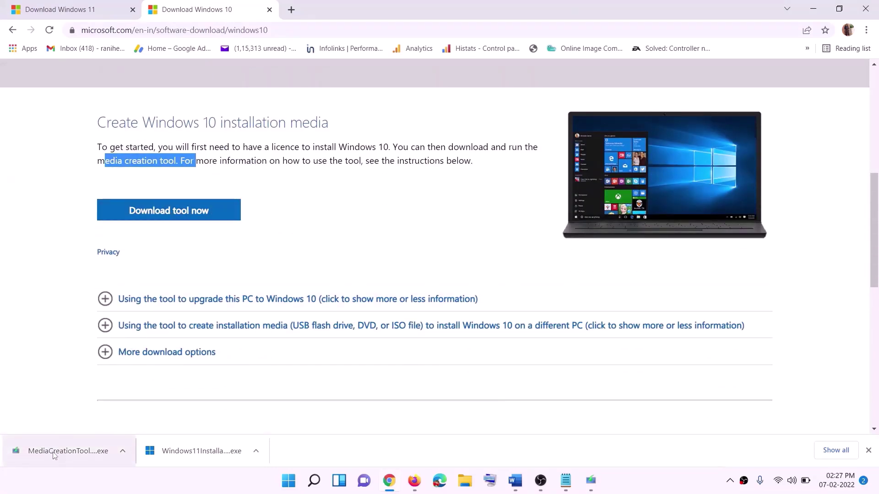
Switch to Windows 10 Setup, accept the license terms and proceed with "Upgrade this PC now".
click(597, 486)
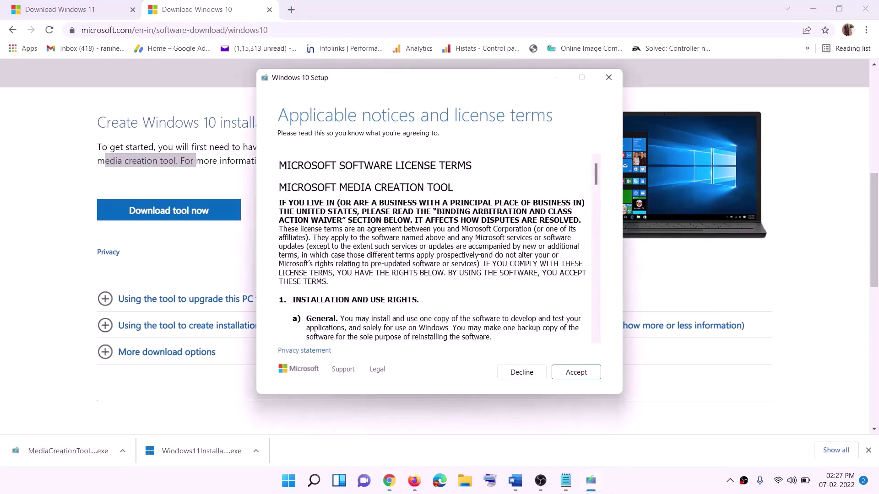
click(572, 373)
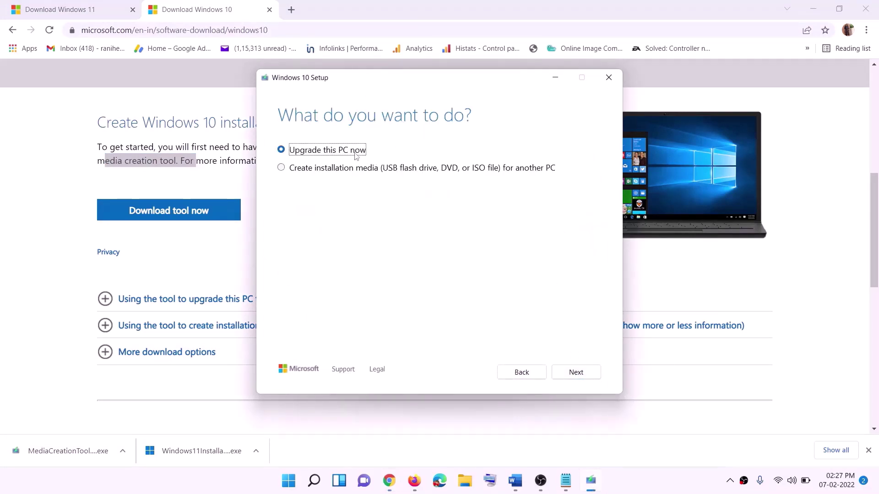
click(575, 372)
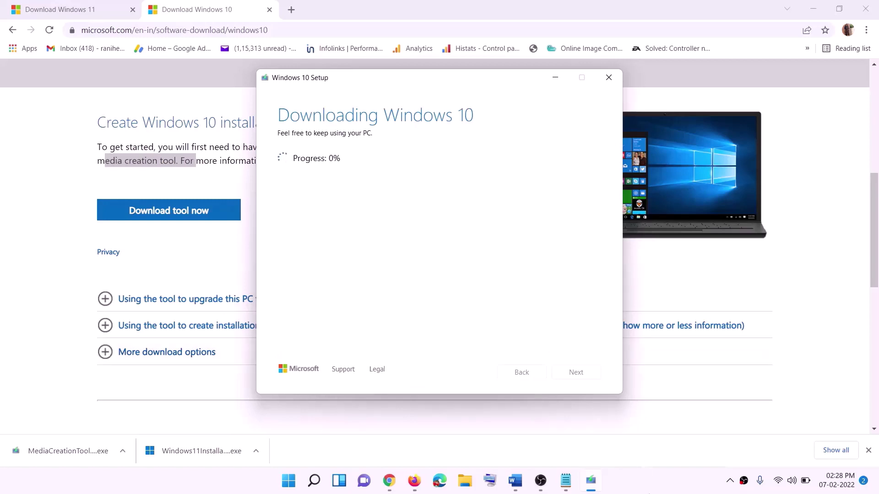
Switch to the Word document, maximize it and examine the Windows 10 Setup "Ready to install" screenshot down to its Install option.
click(650, 490)
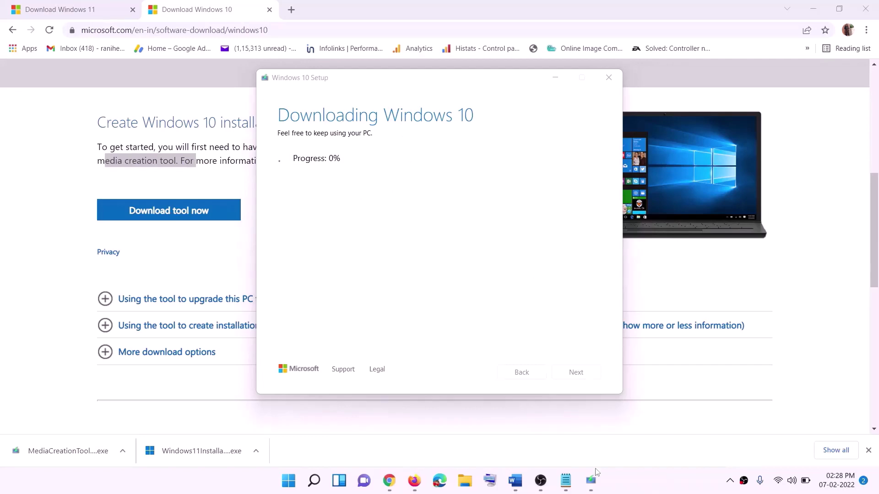
click(518, 485)
scroll(91, 219, down, 1)
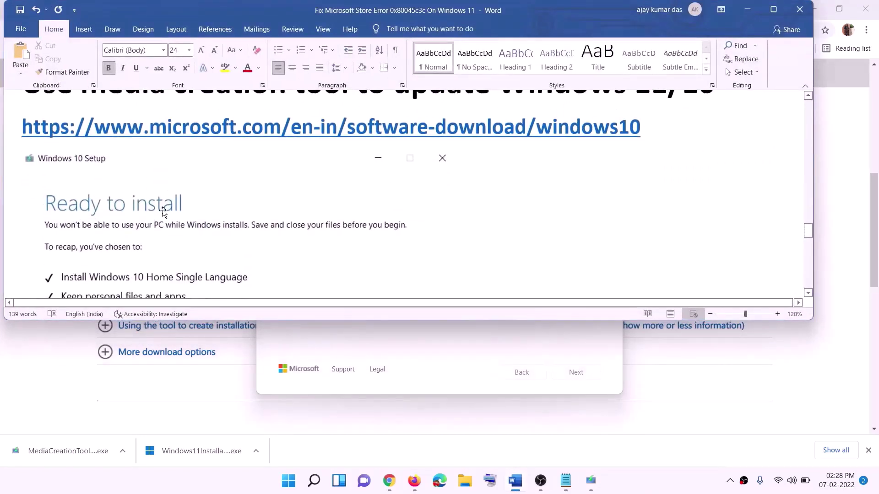
click(774, 9)
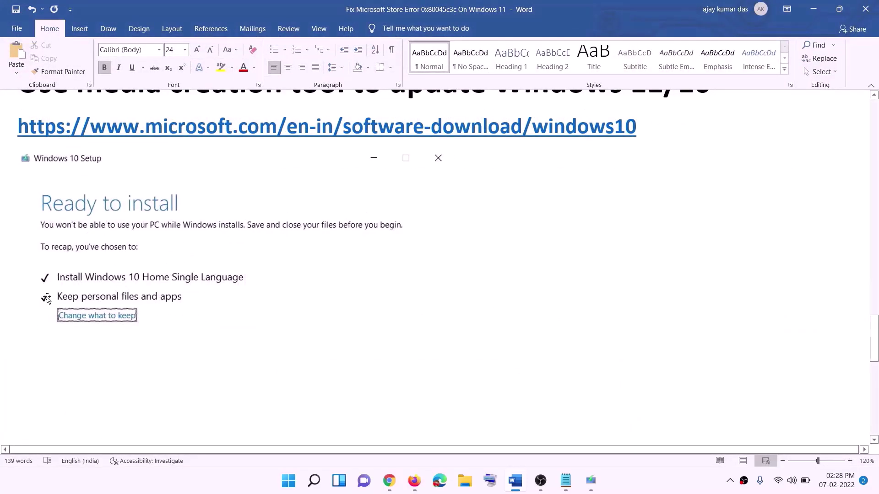
scroll(451, 318, down, 3)
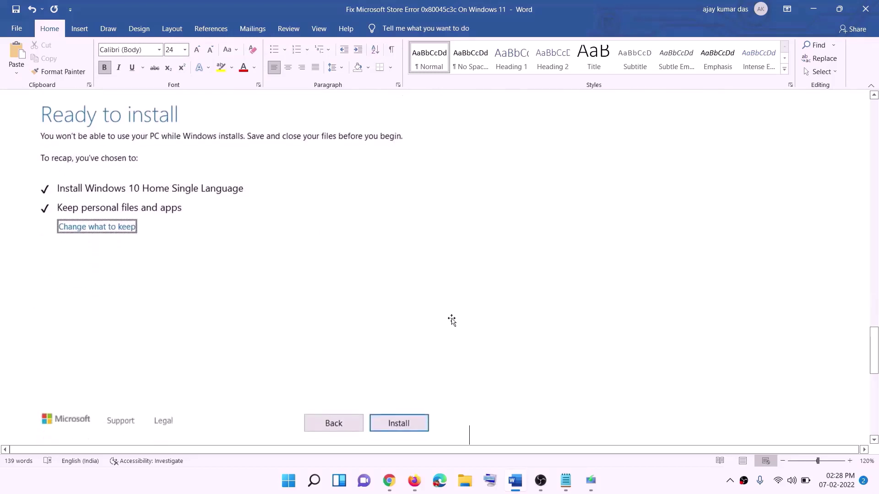
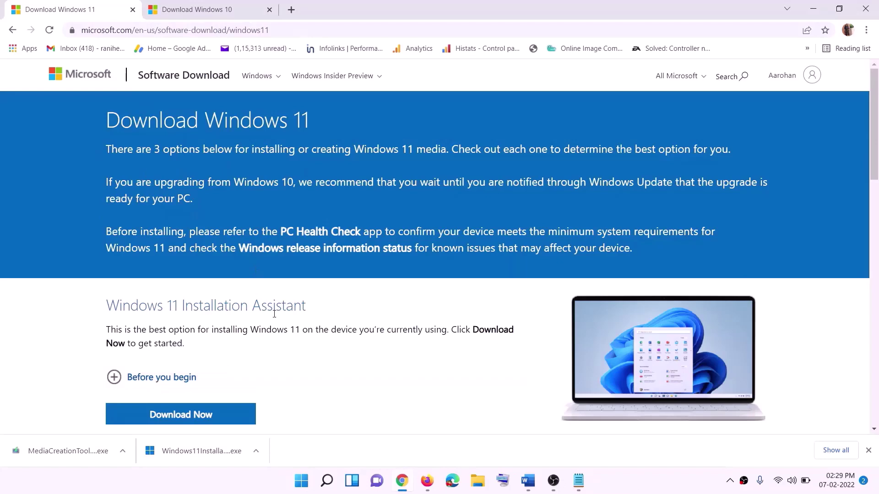
Download the media creation tool from the "Create Windows 11 Installation Media" section, run it and allow it to make changes.
scroll(155, 387, down, 5)
click(173, 274)
drag(173, 274, 254, 274)
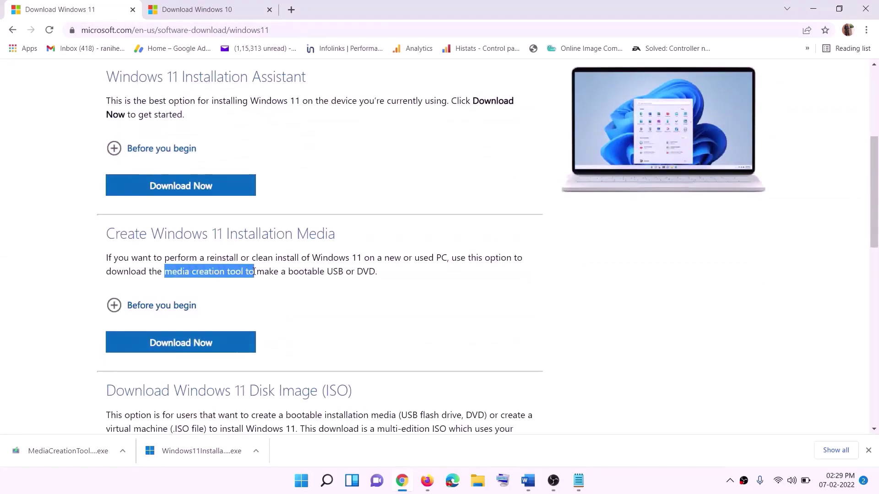
click(174, 349)
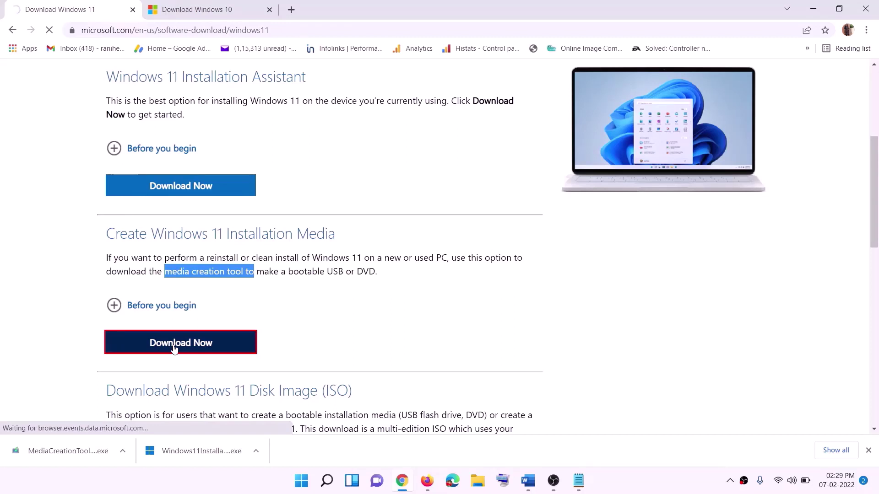
click(60, 452)
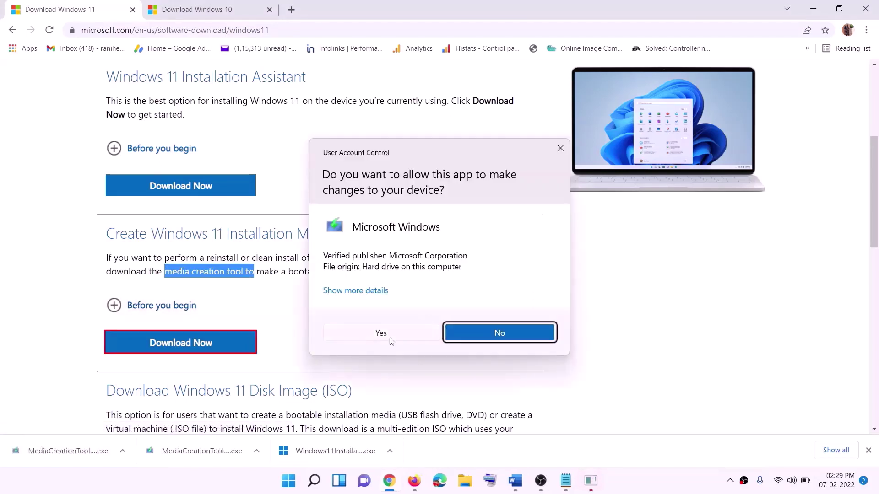
click(389, 338)
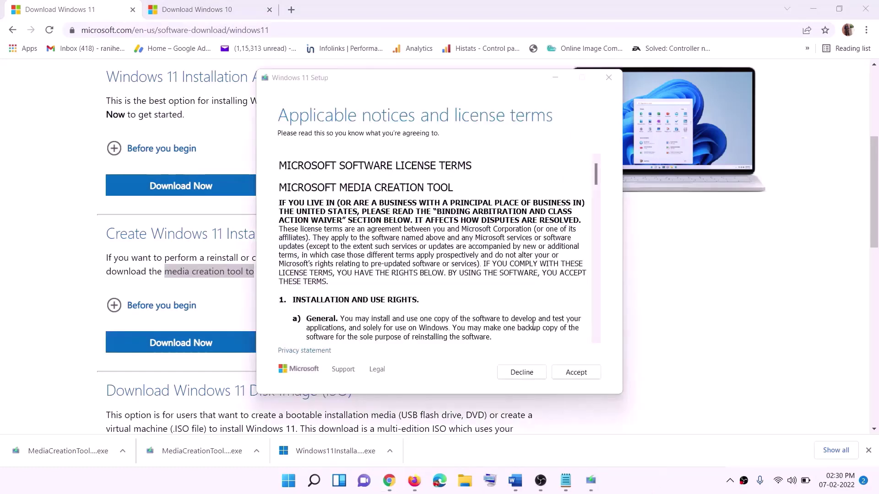
Accept the license terms, keep the recommended language and edition, choose ISO file and save it as Windows on the Desktop.
click(569, 370)
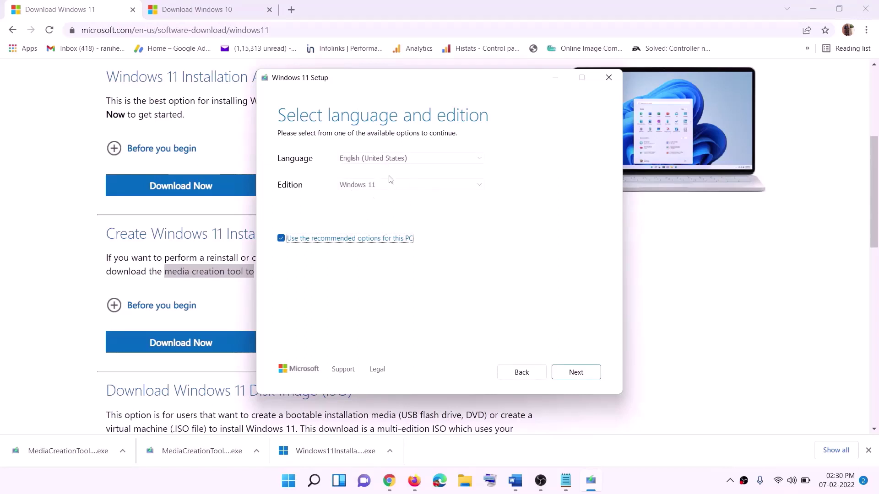
click(574, 371)
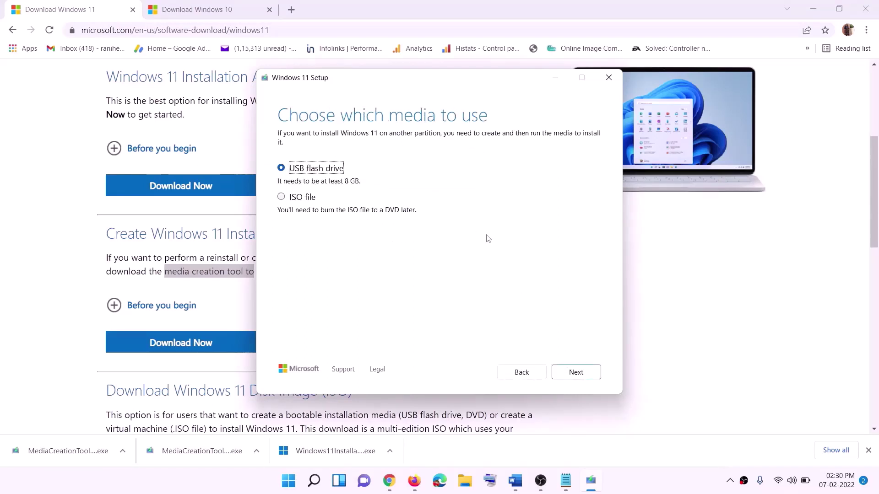
click(293, 196)
click(581, 372)
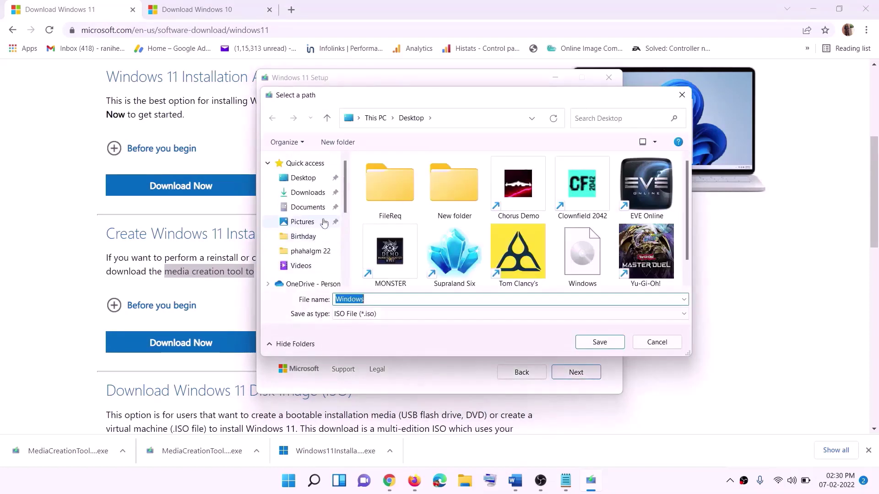
click(303, 181)
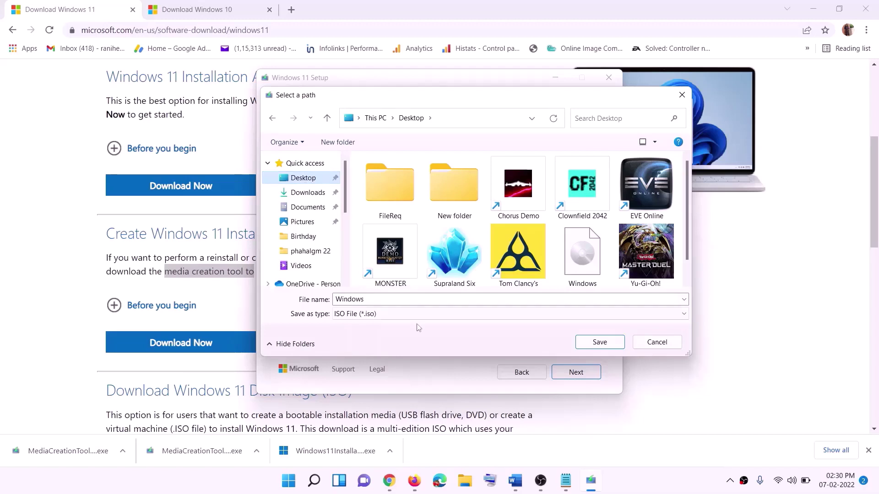
click(593, 341)
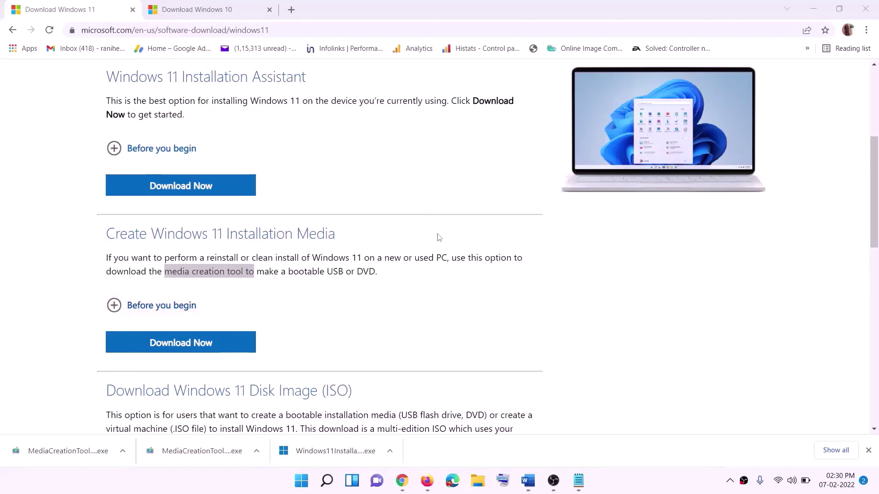
Show the desktop, move the Windows ISO file above the Firefox icon and mount it.
key(super+d)
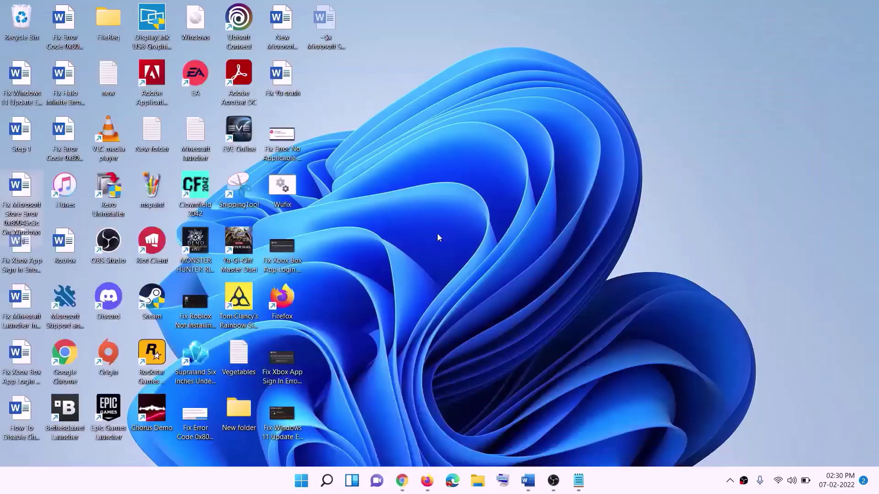
drag(206, 23, 284, 247)
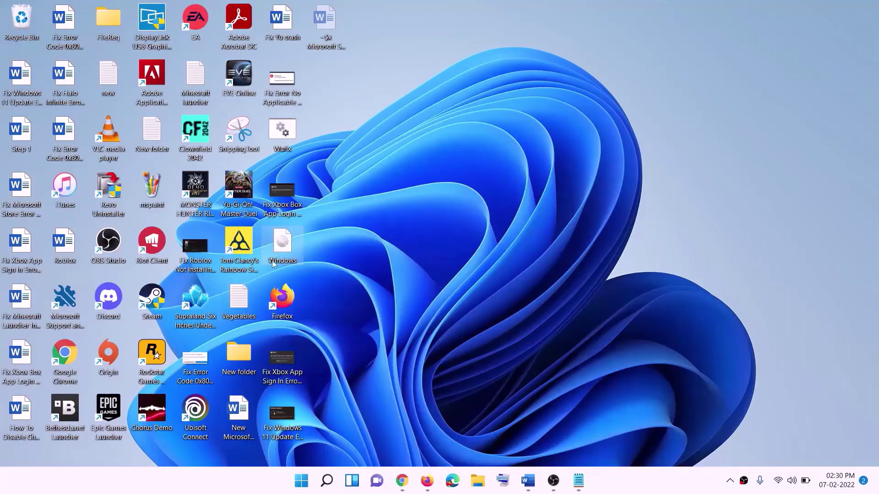
double_click(282, 245)
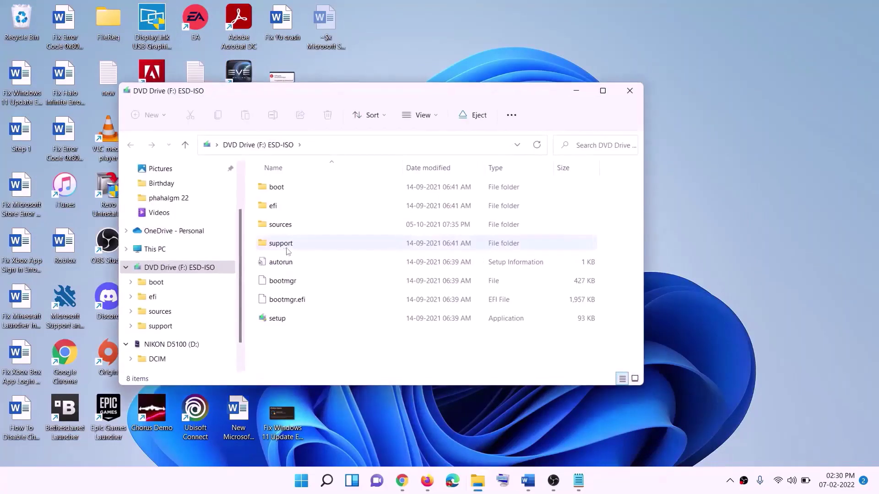
Run setup from the mounted ESD-ISO drive, allow it to make changes and proceed past the "Install Windows 11" page.
click(277, 320)
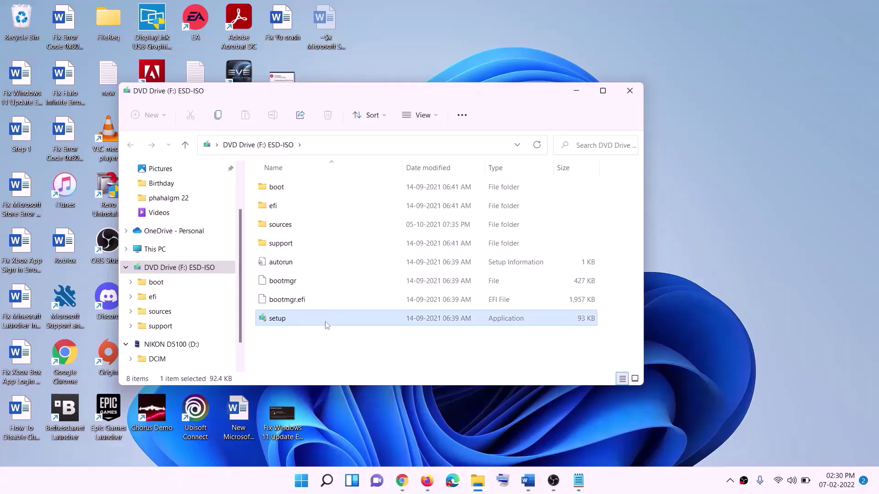
double_click(300, 319)
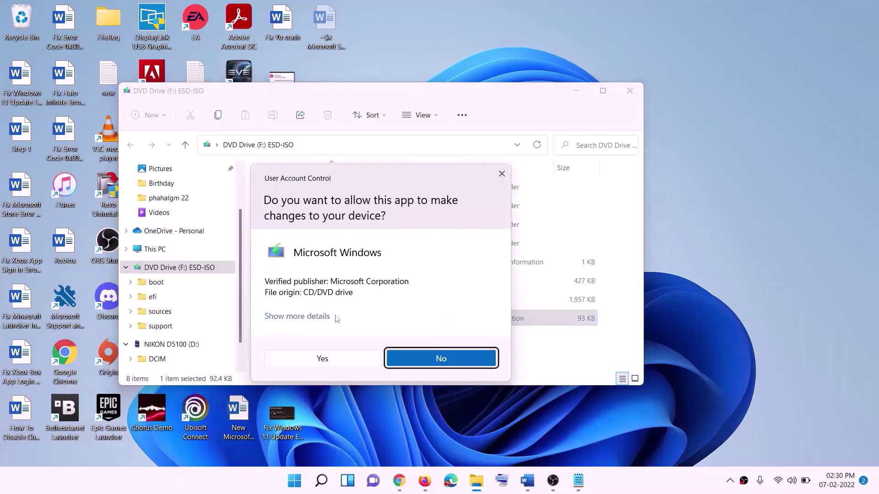
click(353, 359)
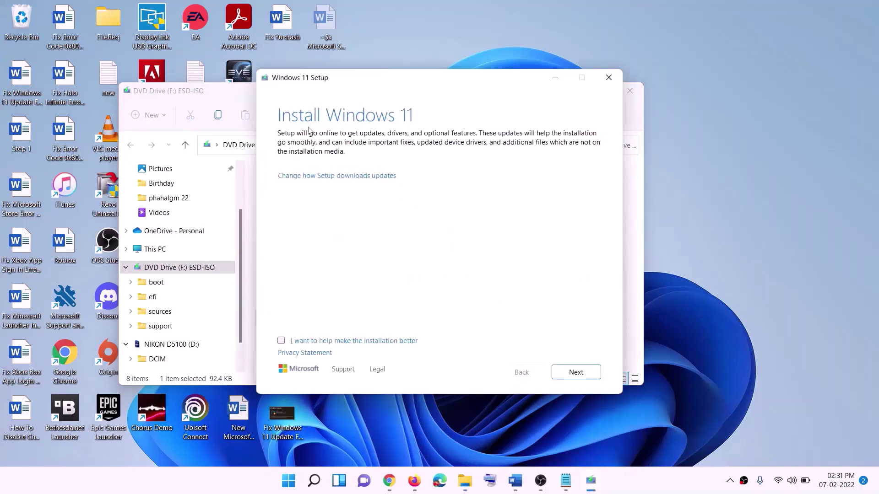
click(580, 371)
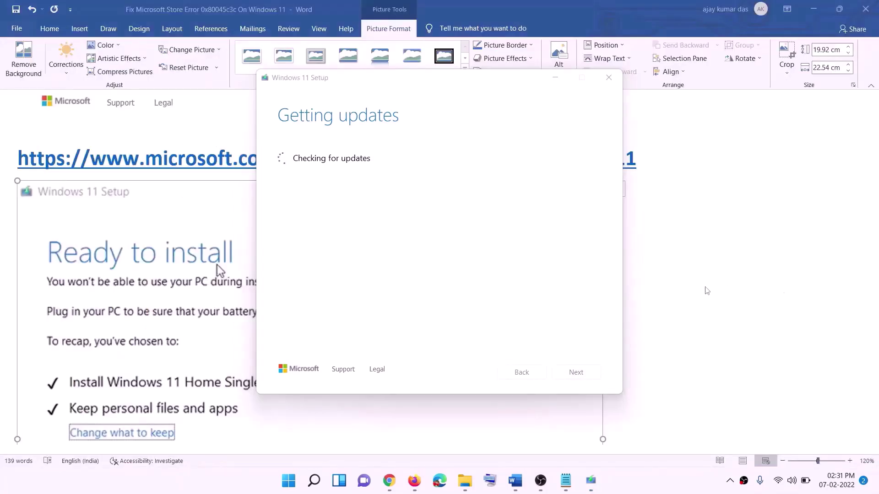
Examine the Windows 11 Setup "Ready to install" screenshot in the Word document, including "Keep personal files and apps" and the Install option.
scroll(242, 208, down, 3)
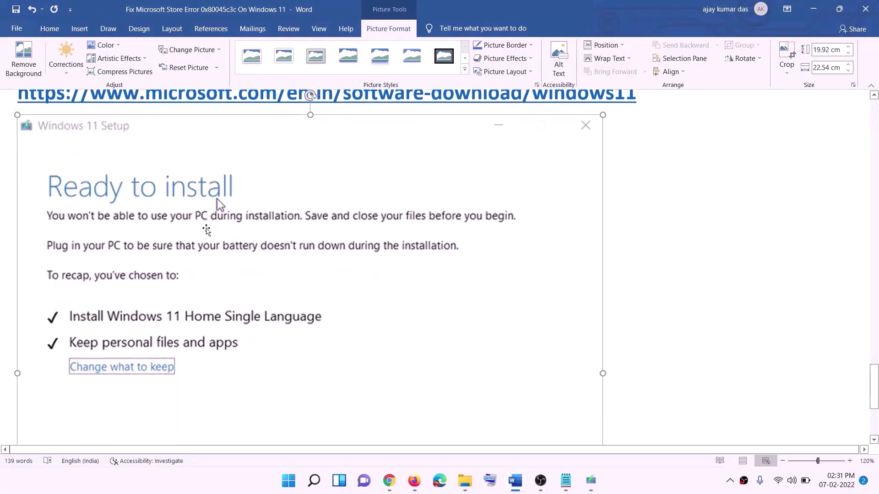
scroll(239, 167, down, 1)
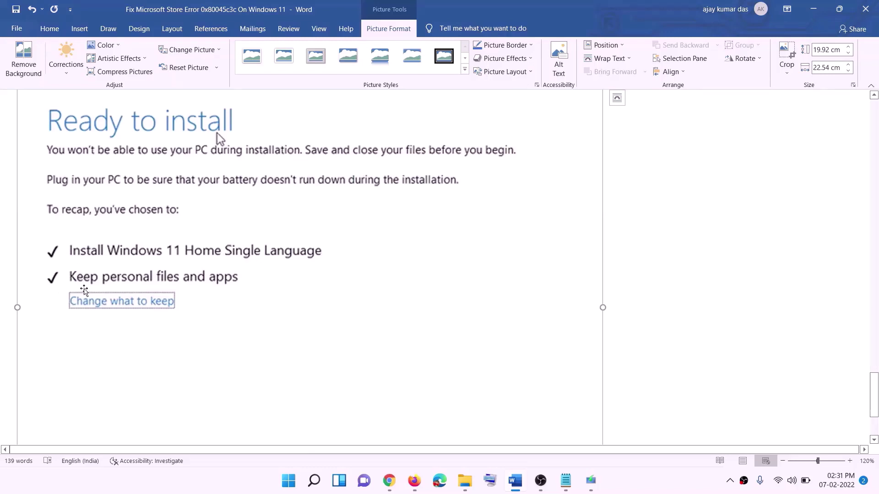
scroll(320, 287, down, 1)
scroll(330, 287, down, 1)
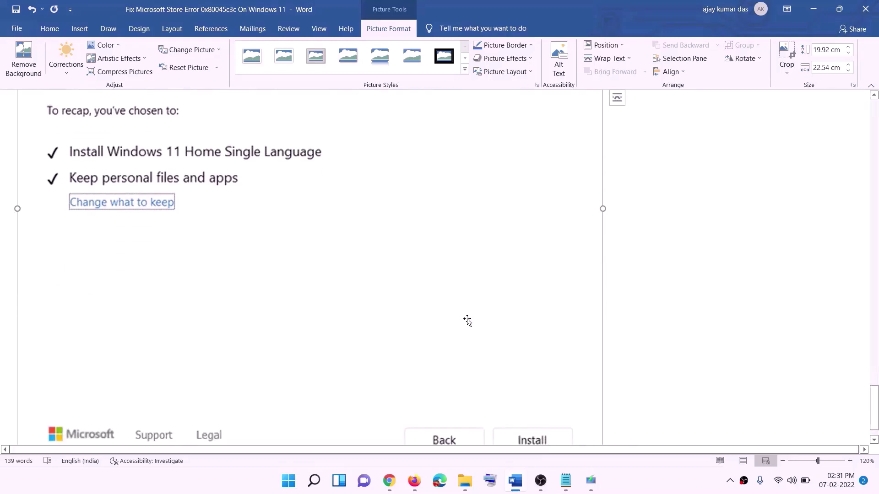
scroll(467, 338, up, 5)
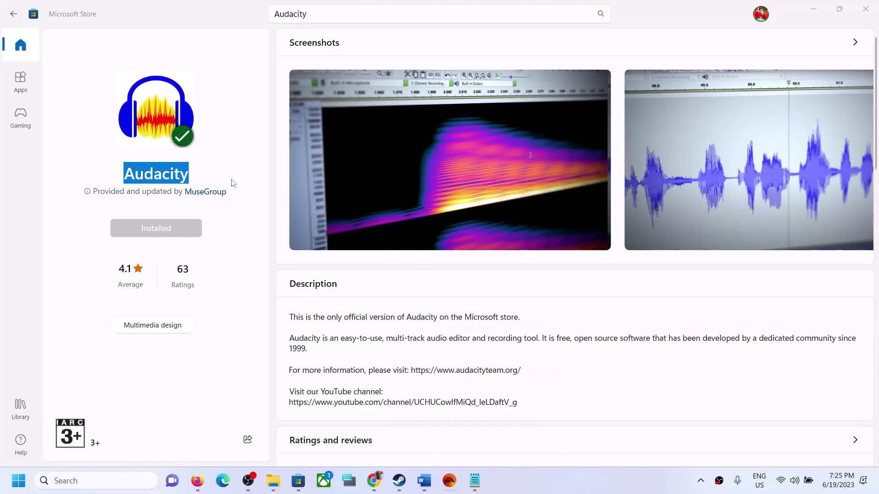
Highlight the audacityteam.org link in Audacity's Microsoft Store description, then switch to Chrome, download Audacity for Windows from that site and keep the installer file.
click(234, 166)
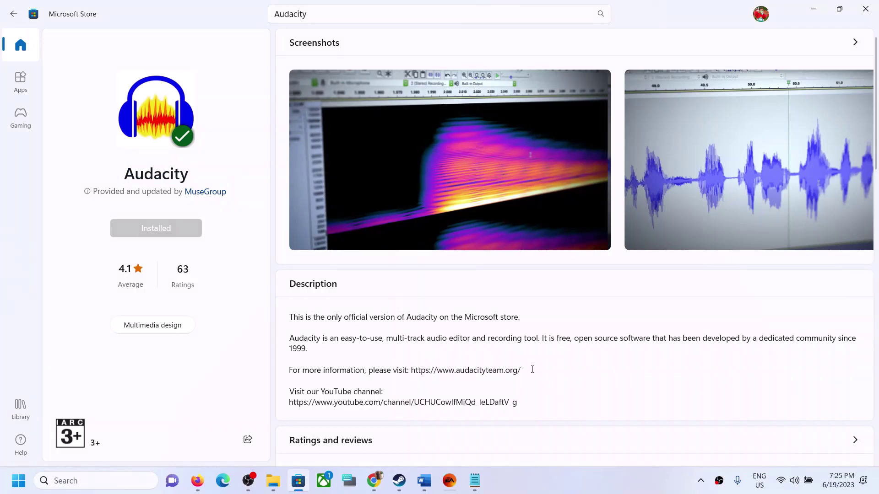
drag(509, 368, 413, 374)
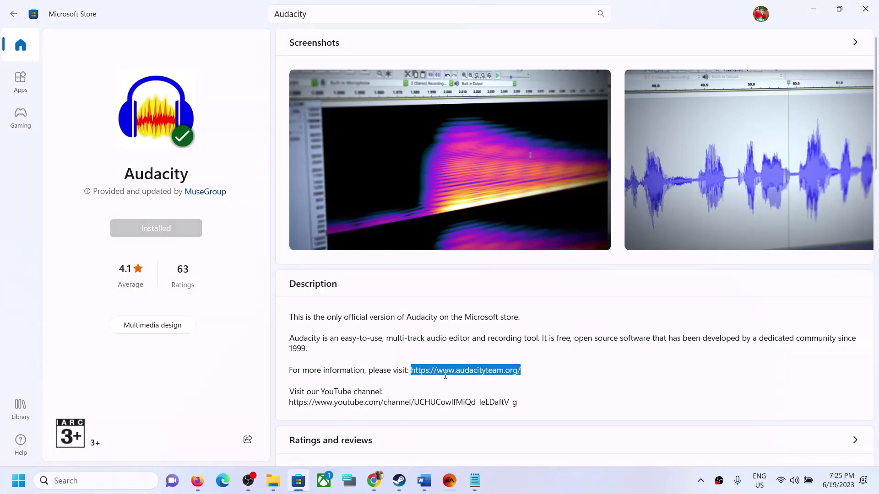
click(374, 480)
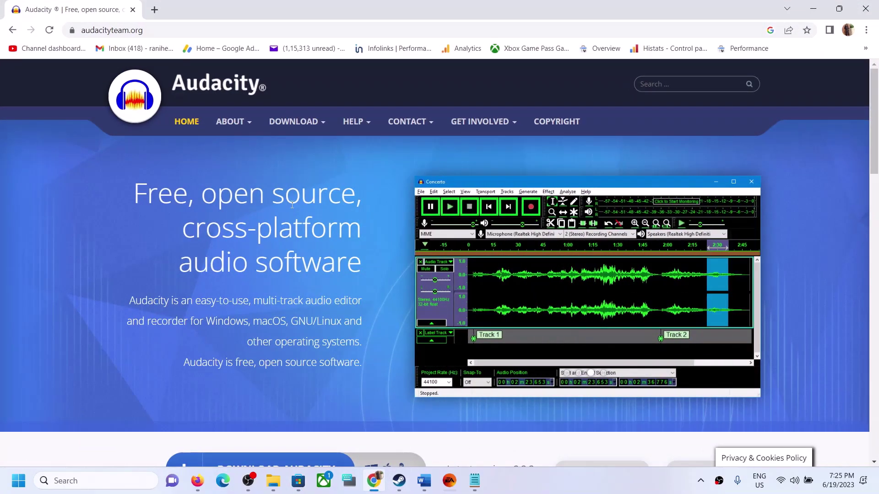
scroll(376, 352, down, 4)
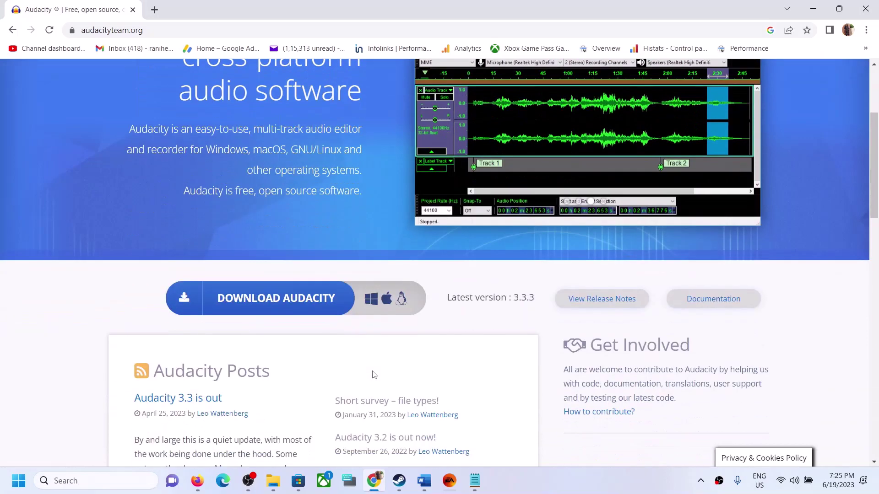
click(261, 307)
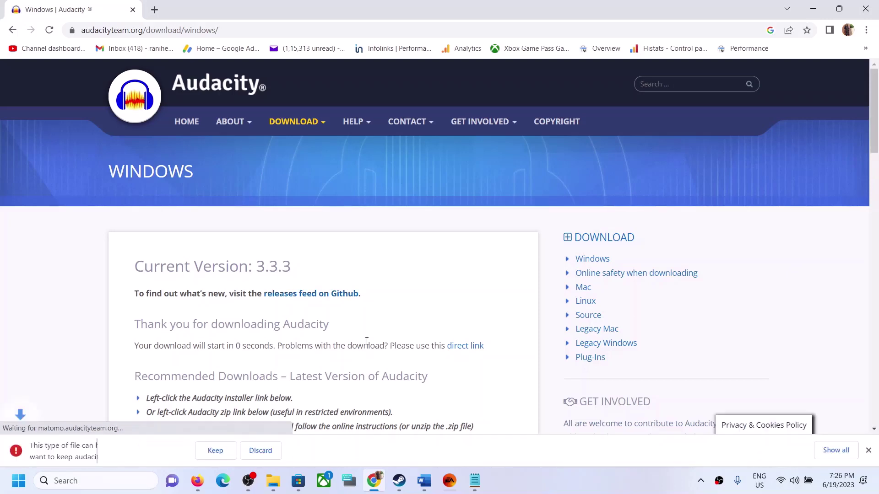
click(214, 450)
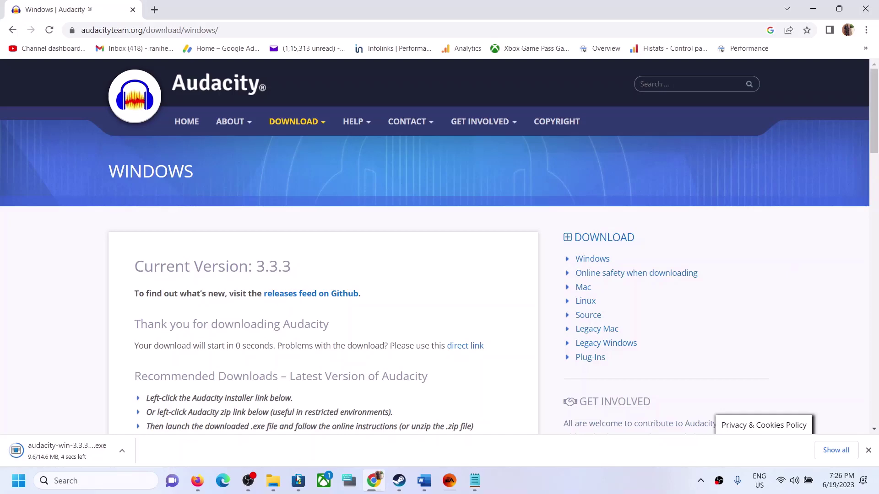
Switch back to the Audacity page in Microsoft Store.
click(297, 490)
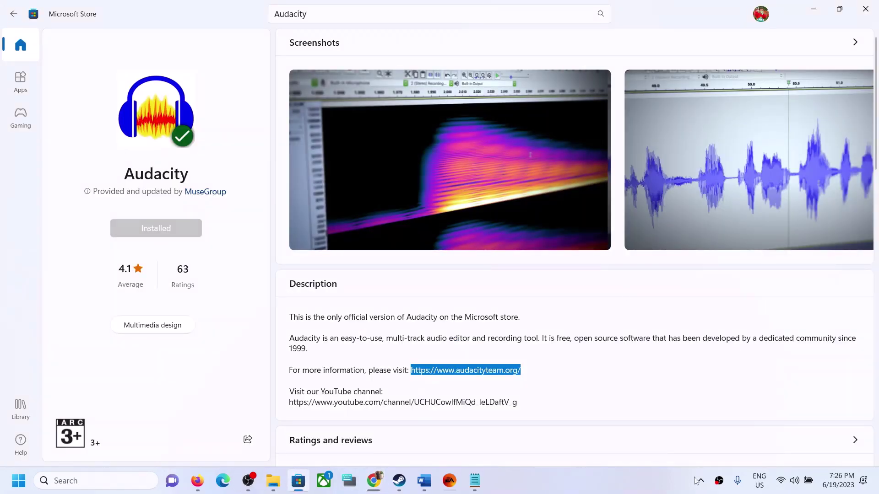
click(635, 480)
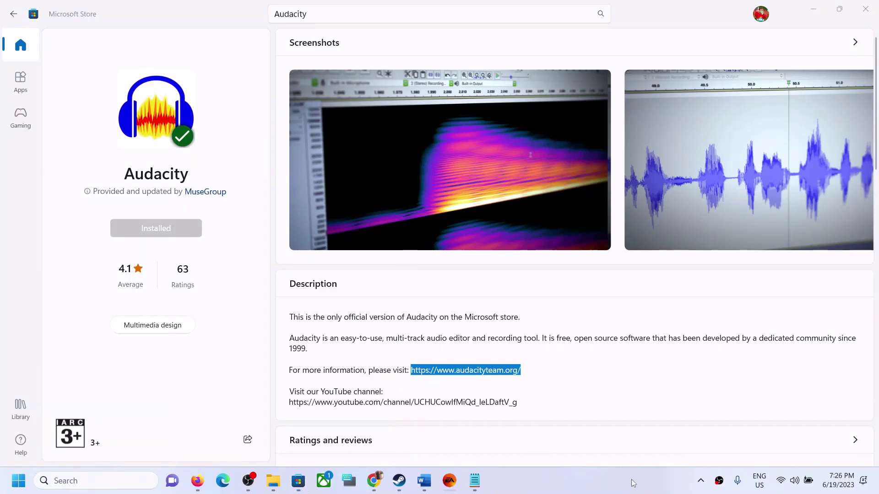